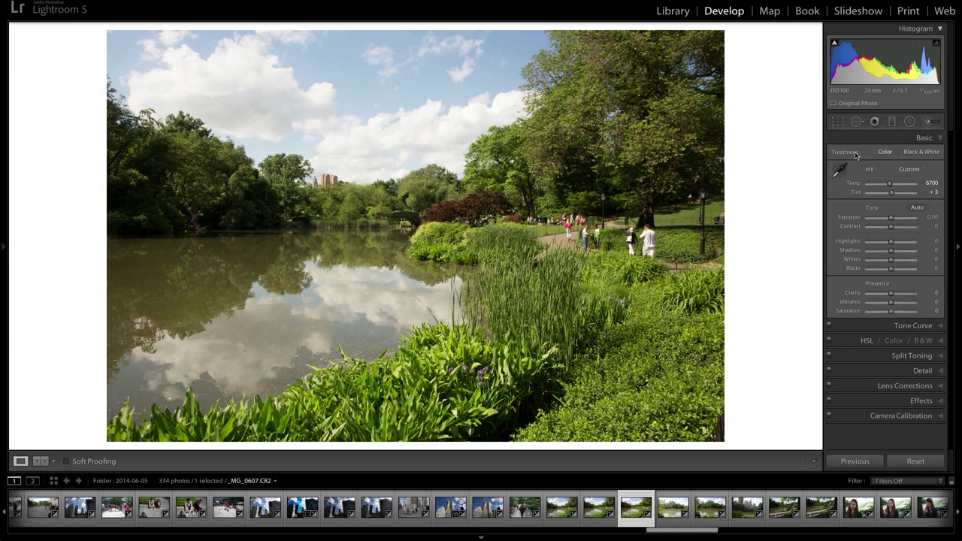
- Try the Black & White treatment on the lake photo and restore the Color treatment
{"action": "left_click", "coordinate": [912, 153]}
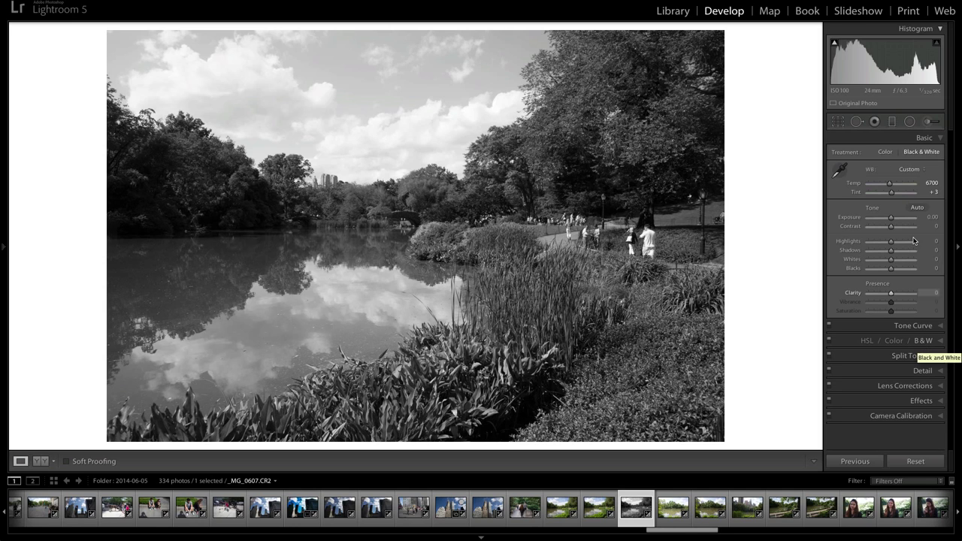
{"action": "left_click", "coordinate": [885, 153]}
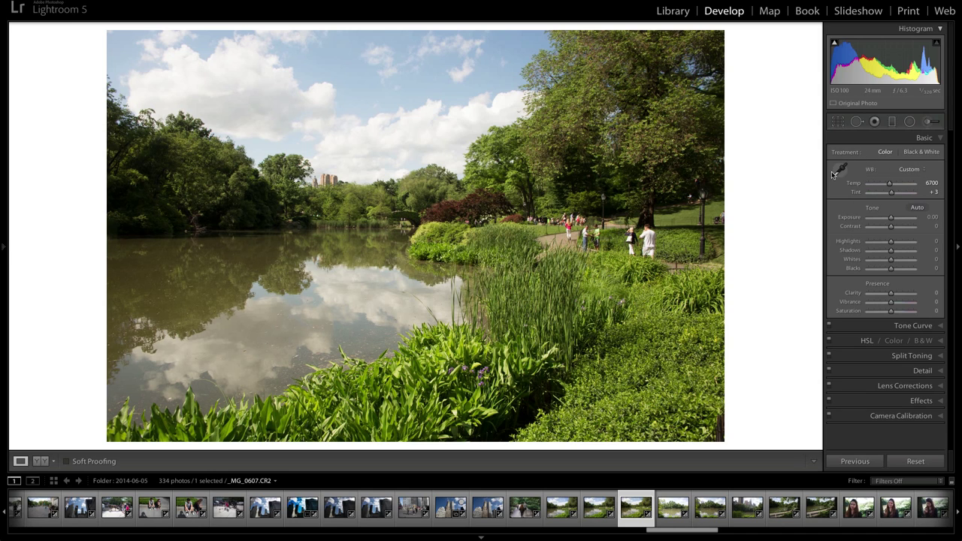
- Try the Flash, As Shot and Auto white balance presets on the photo
{"action": "left_click", "coordinate": [912, 169]}
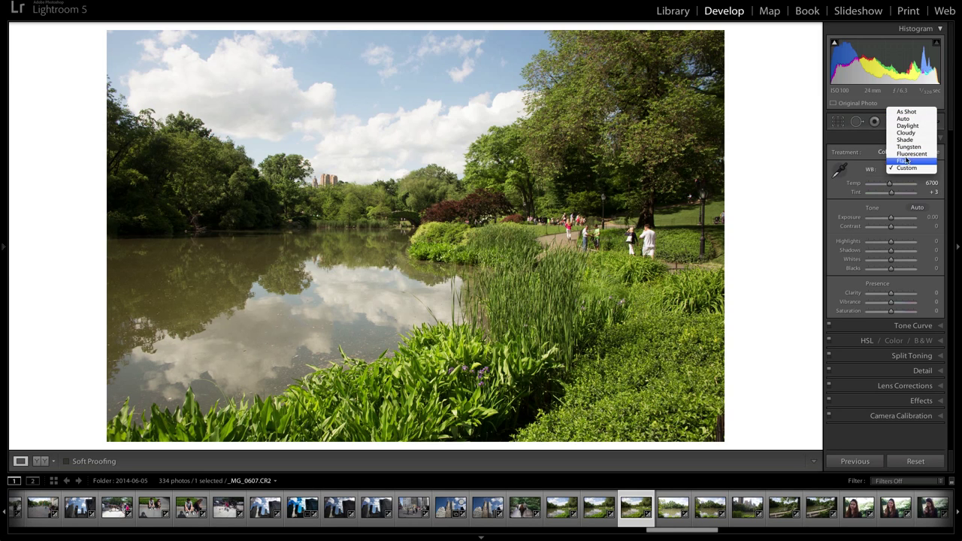
{"action": "left_click", "coordinate": [904, 162]}
{"action": "left_click", "coordinate": [909, 169]}
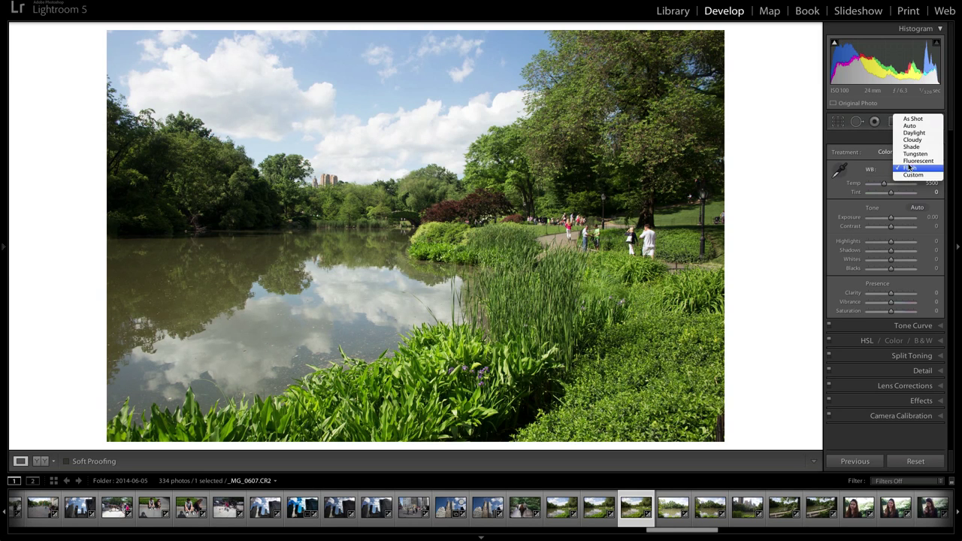
{"action": "left_click", "coordinate": [911, 119]}
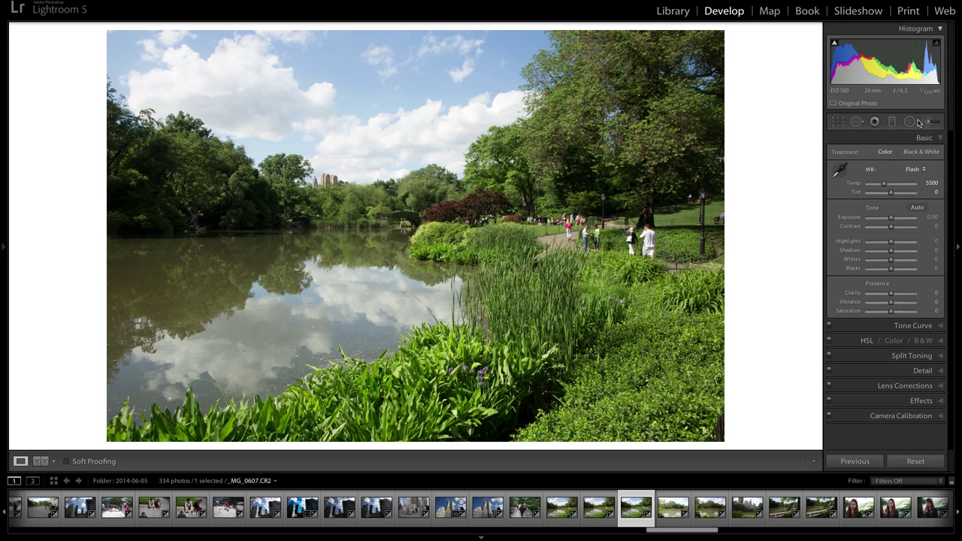
{"action": "left_click", "coordinate": [911, 170]}
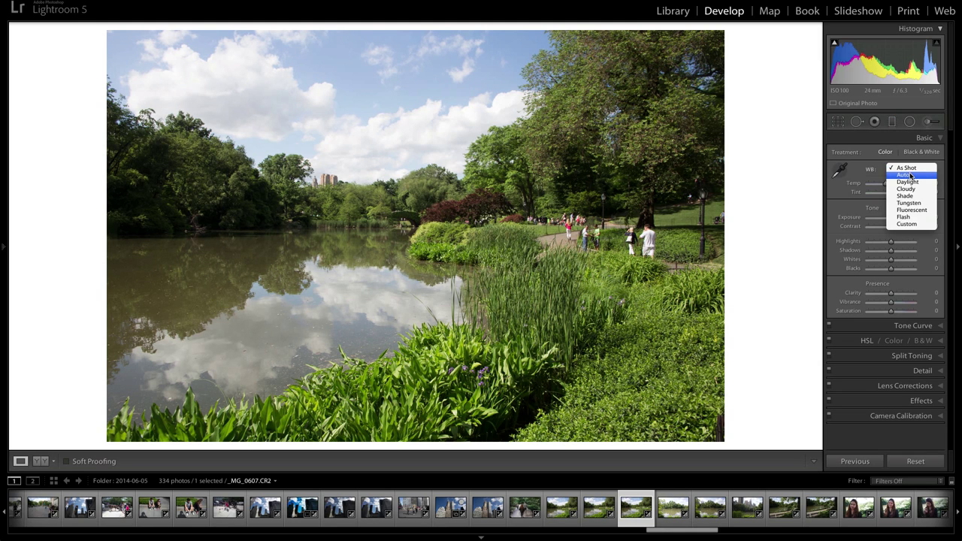
{"action": "left_click", "coordinate": [909, 175]}
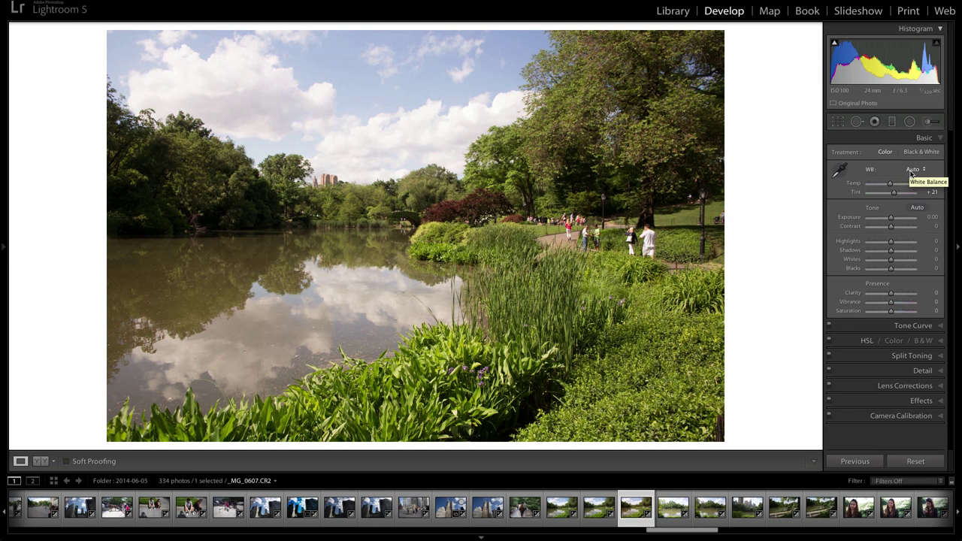
- Try the Daylight and Cloudy white balance presets and return the photo to As Shot
{"action": "left_click", "coordinate": [911, 170]}
{"action": "left_click", "coordinate": [910, 173]}
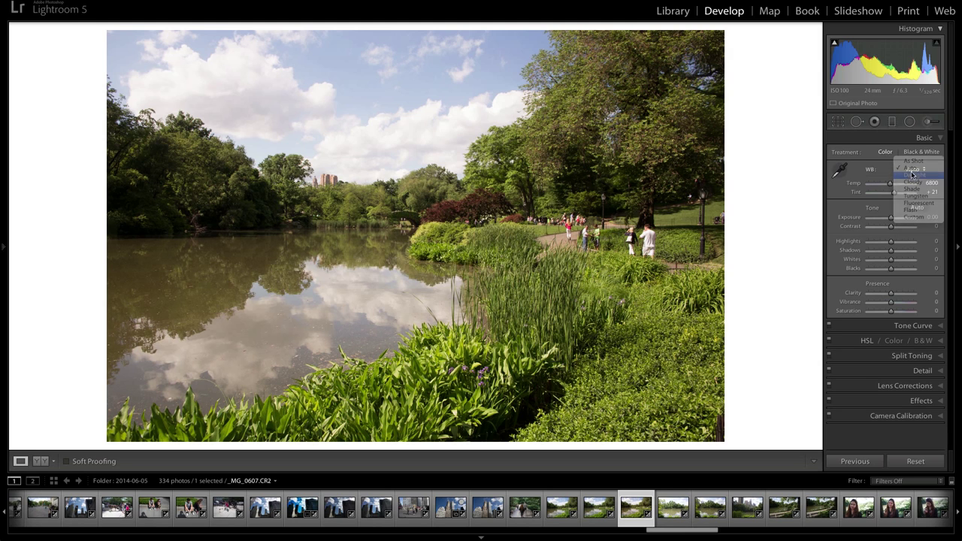
{"action": "left_click", "coordinate": [910, 170]}
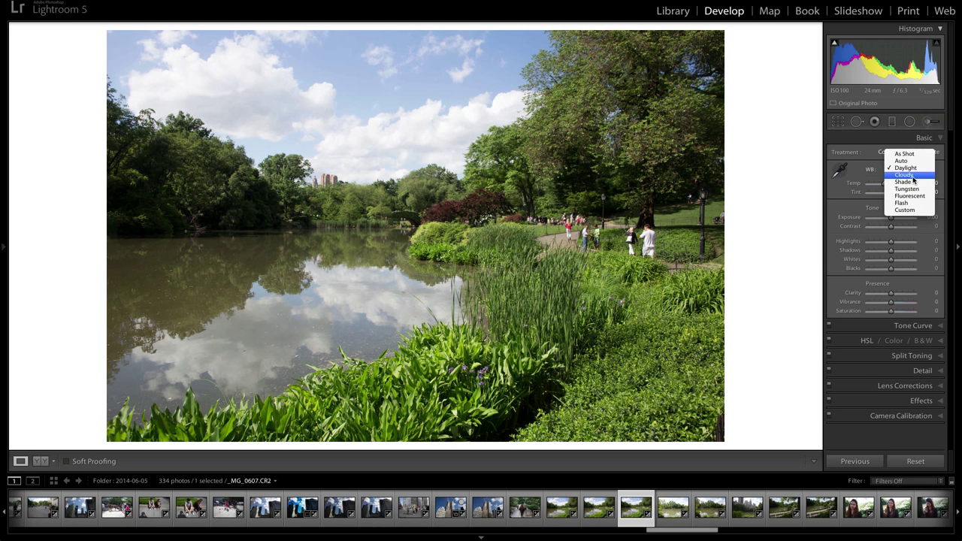
{"action": "left_click", "coordinate": [912, 176]}
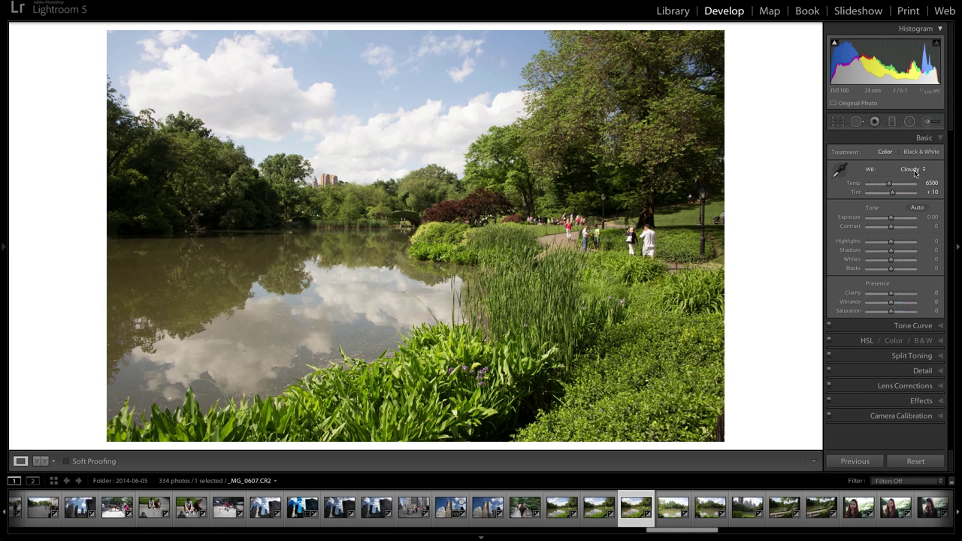
{"action": "left_click", "coordinate": [910, 170]}
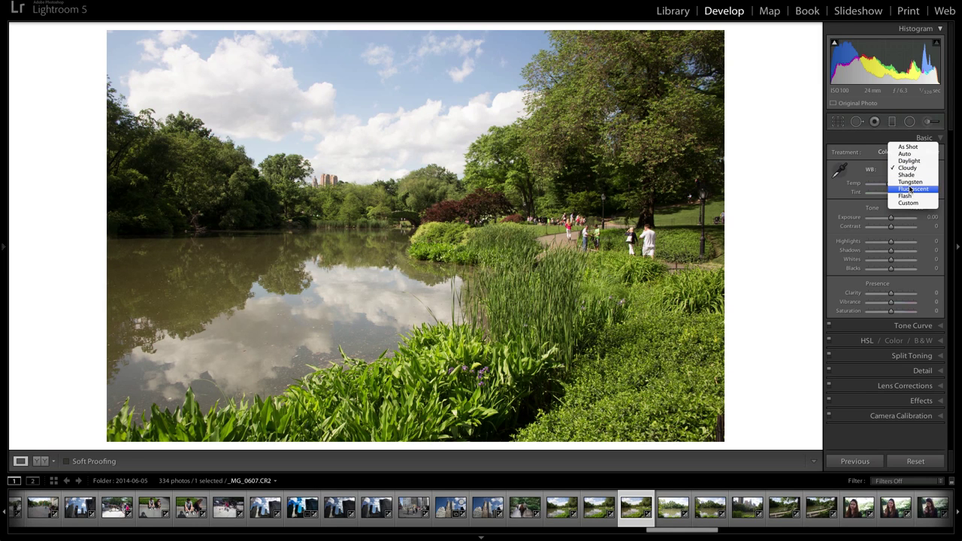
{"action": "left_click", "coordinate": [913, 145]}
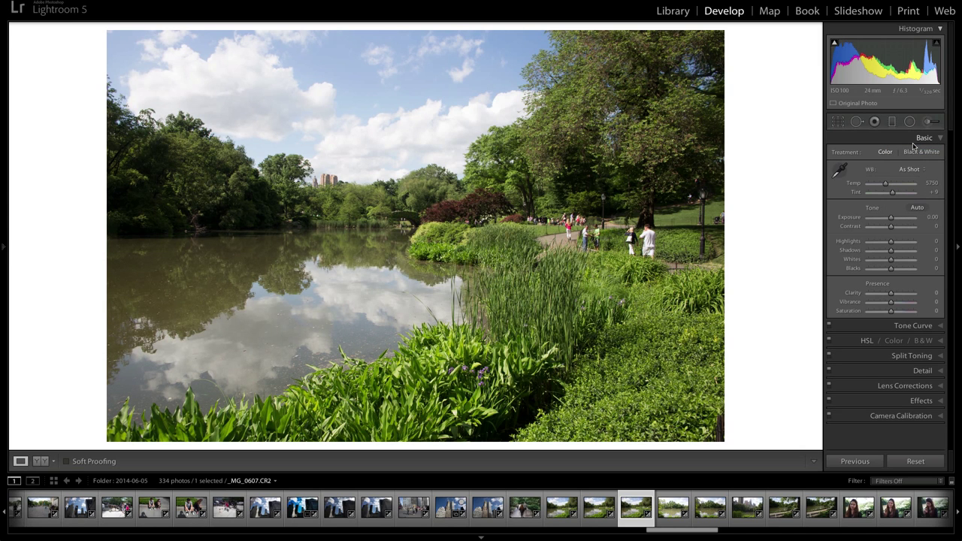
- Try the Fluorescent and Flash white balance presets and restore As Shot
{"action": "left_click", "coordinate": [911, 169]}
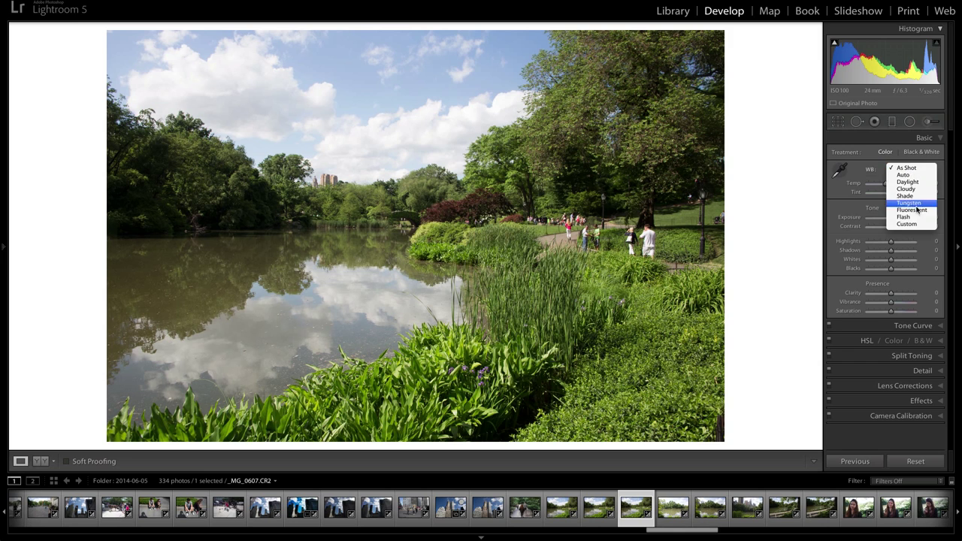
{"action": "left_click", "coordinate": [917, 213]}
{"action": "left_click", "coordinate": [915, 170]}
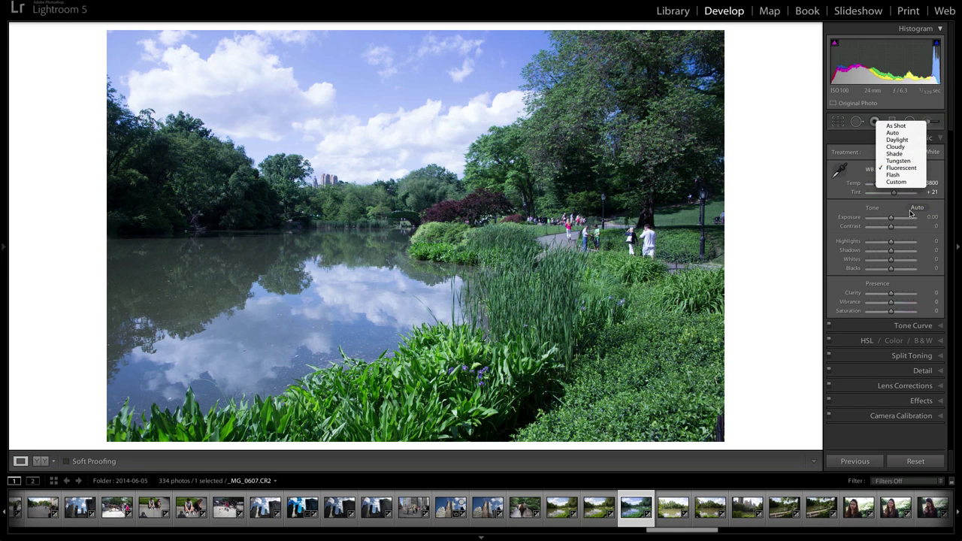
{"action": "left_click", "coordinate": [912, 174]}
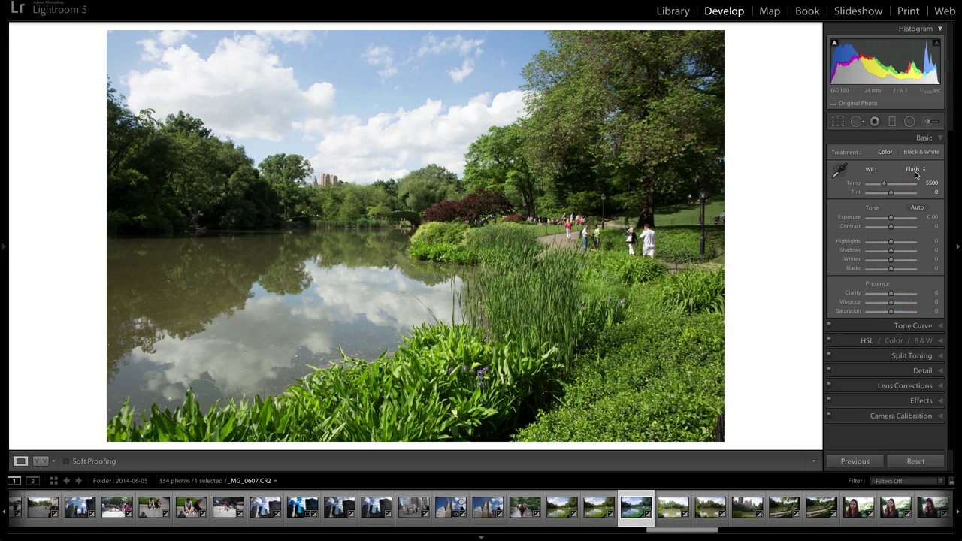
{"action": "left_click", "coordinate": [914, 170]}
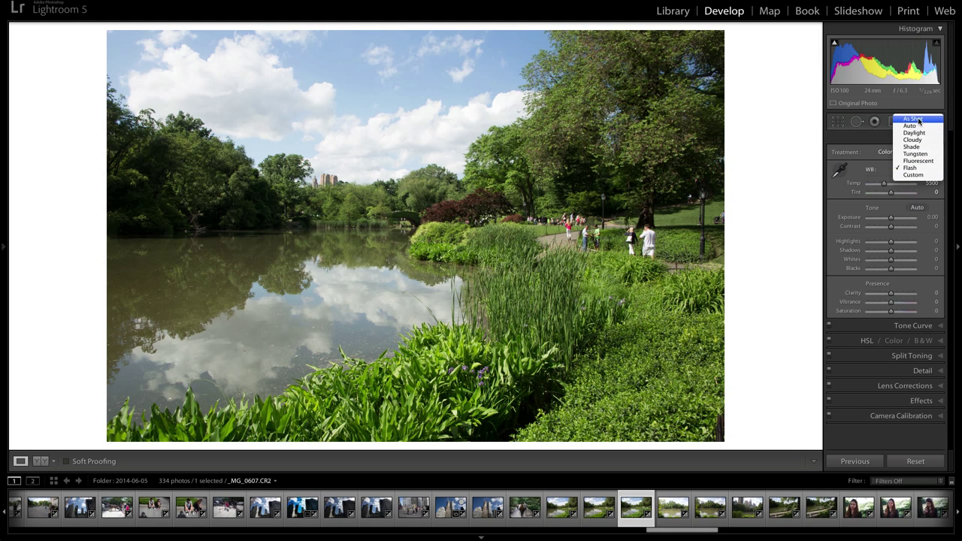
{"action": "left_click", "coordinate": [911, 129]}
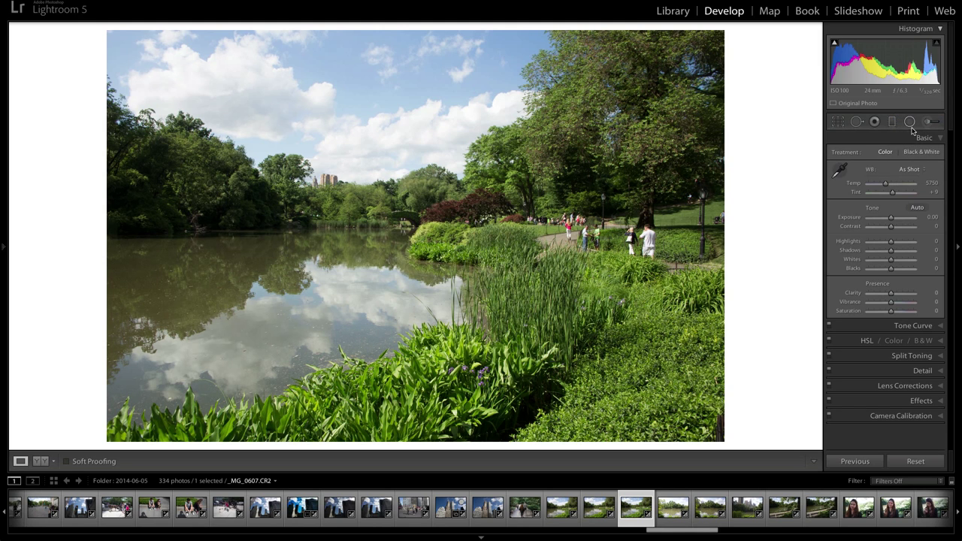
- Set a custom white balance by sampling the large white cloud with the White Balance Selector
{"action": "left_click", "coordinate": [839, 170]}
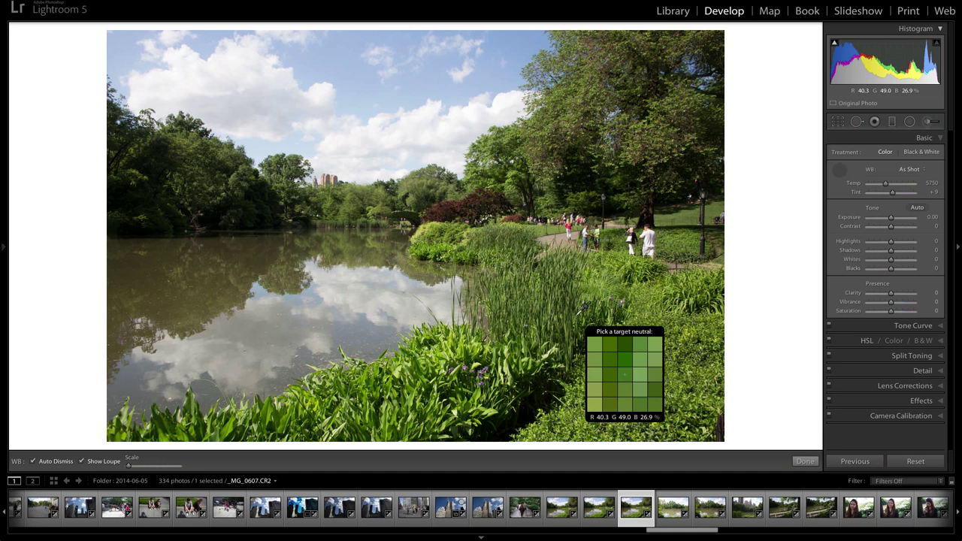
{"action": "left_click", "coordinate": [241, 109]}
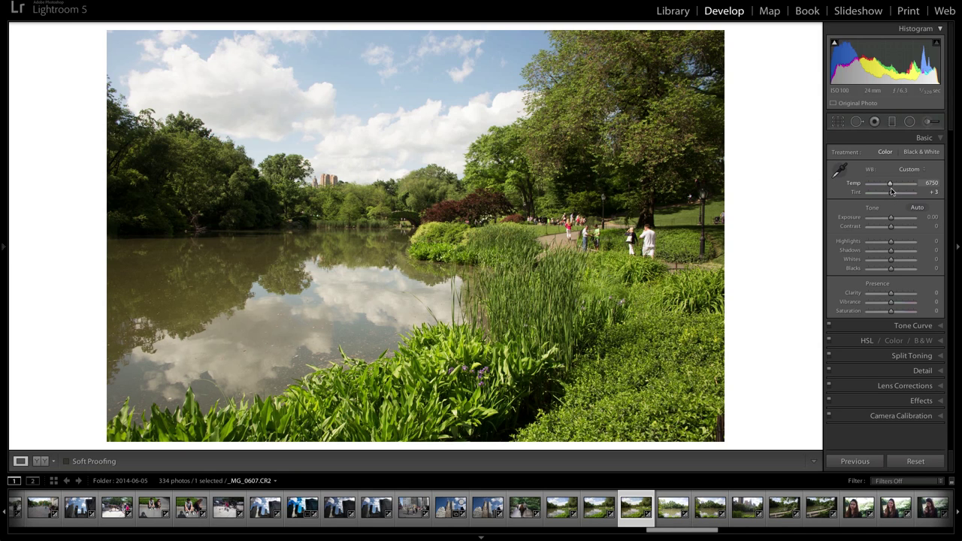
- Try the Cloudy white balance preset in place of the custom one, and set the white balance back to As Shot
{"action": "left_click", "coordinate": [908, 169]}
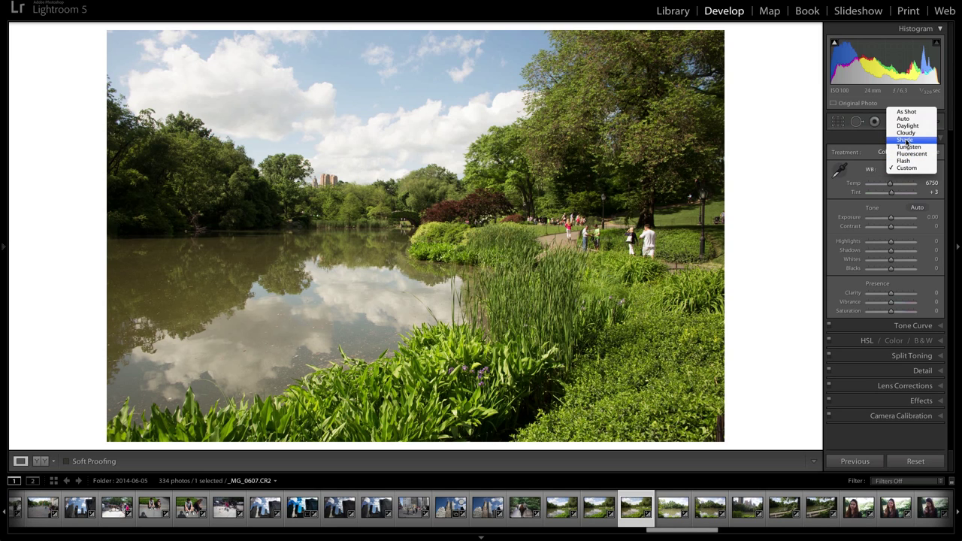
{"action": "left_click", "coordinate": [905, 133]}
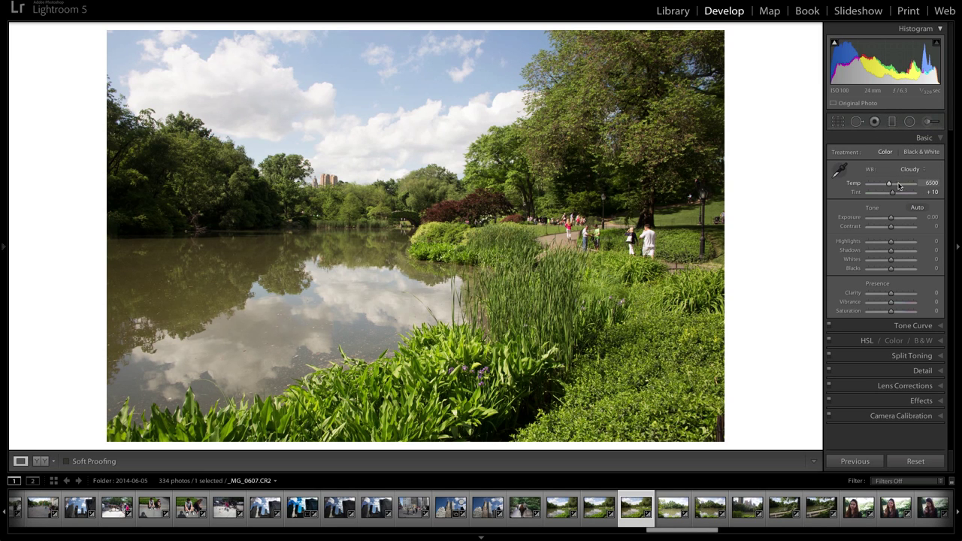
{"action": "left_click", "coordinate": [911, 169]}
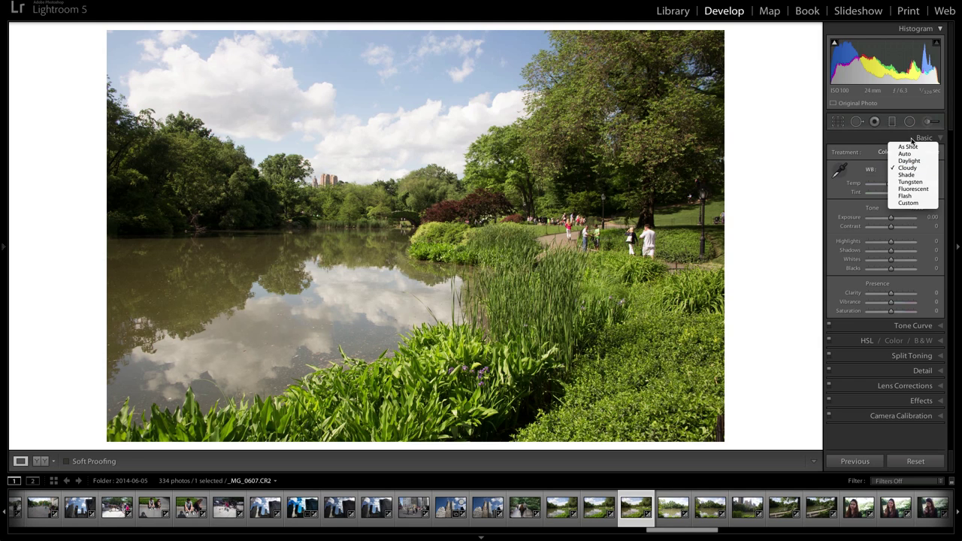
{"action": "left_click", "coordinate": [906, 149]}
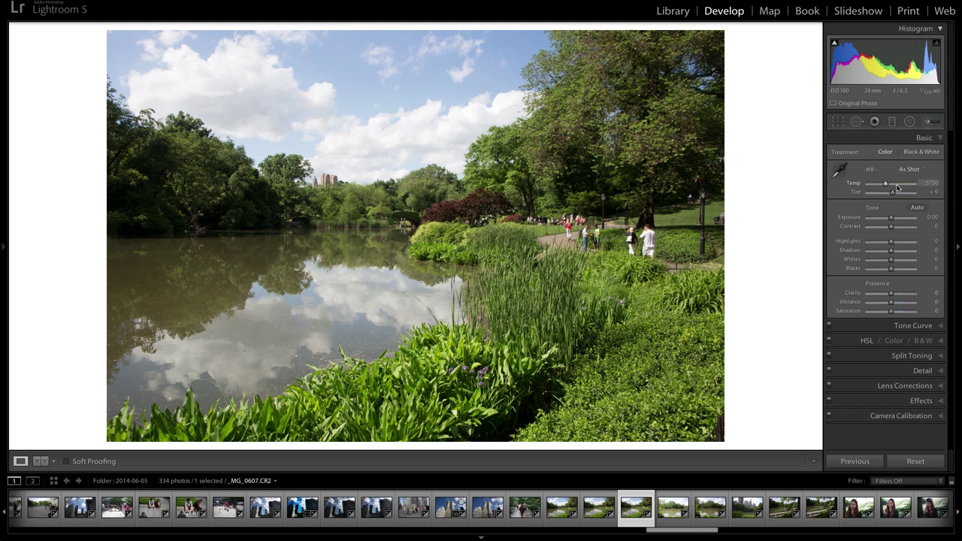
- Try a white balance temperature of 7226 and a tint of +37, resetting each slider to its as-shot value
{"action": "mouse_move", "coordinate": [886, 185]}
{"action": "left_mouse_down"}
{"action": "mouse_move", "coordinate": [865, 185]}
{"action": "mouse_move", "coordinate": [909, 188]}
{"action": "mouse_move", "coordinate": [892, 187]}
{"action": "left_mouse_up"}
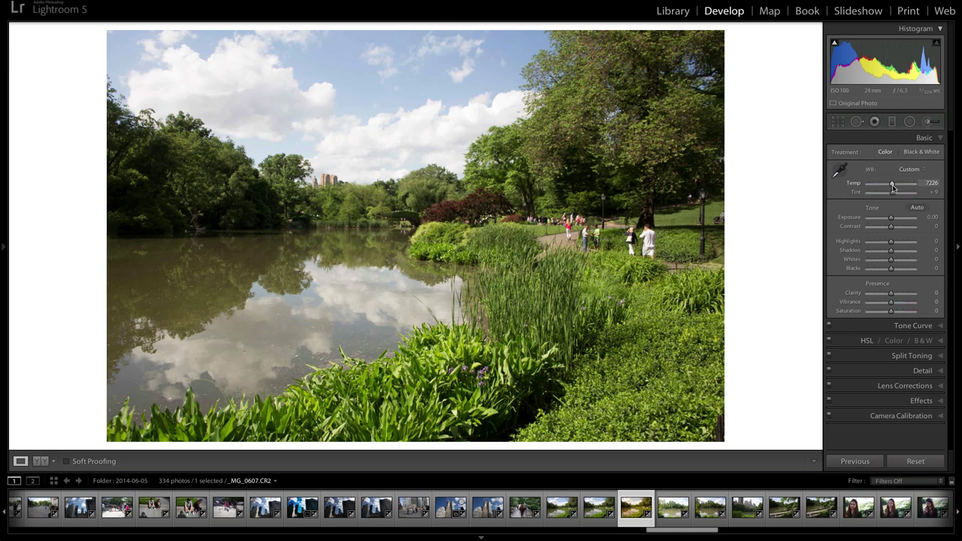
{"action": "left_click", "coordinate": [931, 184]}
{"action": "left_click", "coordinate": [930, 183]}
{"action": "mouse_move", "coordinate": [893, 186]}
{"action": "left_mouse_down"}
{"action": "mouse_move", "coordinate": [880, 199]}
{"action": "mouse_move", "coordinate": [896, 203]}
{"action": "left_mouse_up"}
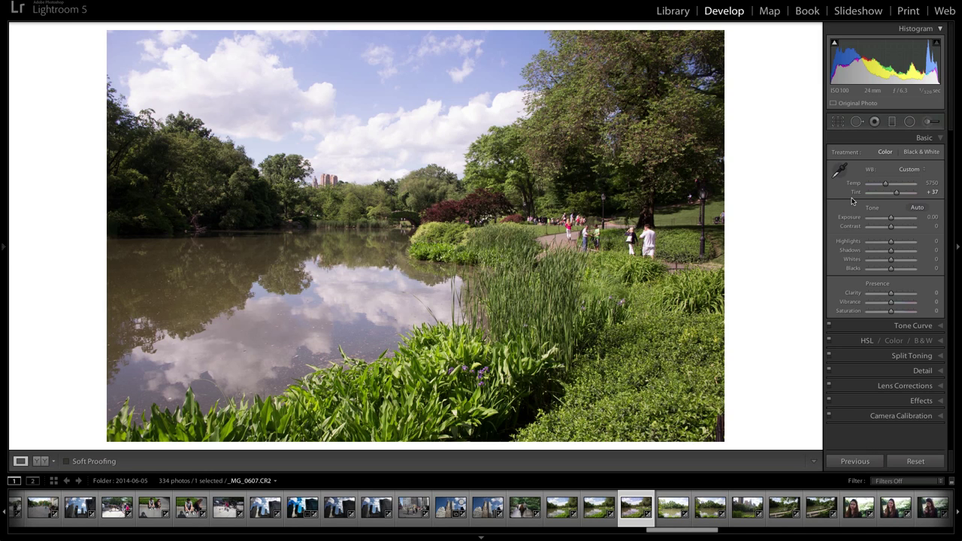
{"action": "mouse_move", "coordinate": [896, 195]}
{"action": "left_mouse_down"}
{"action": "mouse_move", "coordinate": [891, 186]}
{"action": "mouse_move", "coordinate": [912, 191]}
{"action": "left_mouse_up"}
{"action": "double_click", "coordinate": [912, 185]}
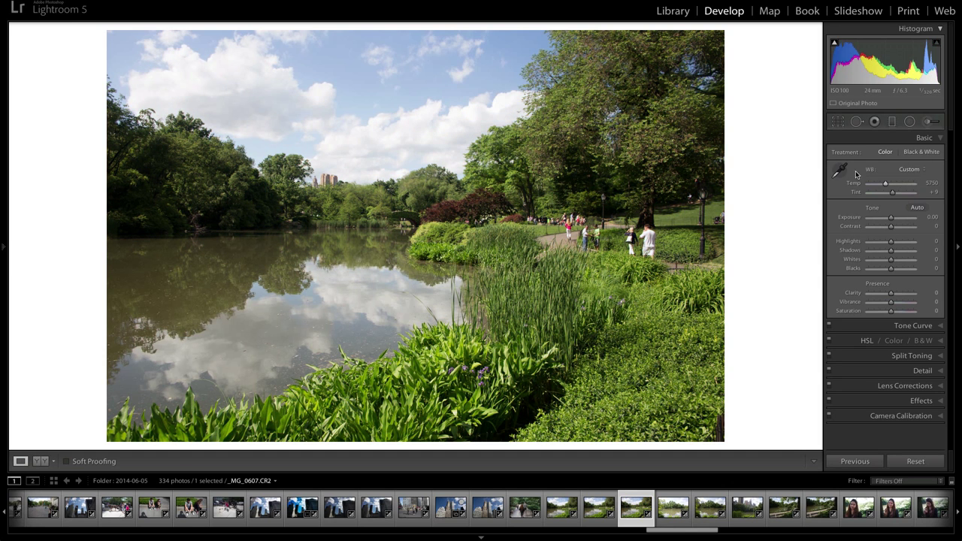
- Use the White Balance Selector on the large cloud in the photo's sky as the neutral target and keep the custom white balance
{"action": "left_click", "coordinate": [838, 171]}
{"action": "left_click", "coordinate": [231, 110]}
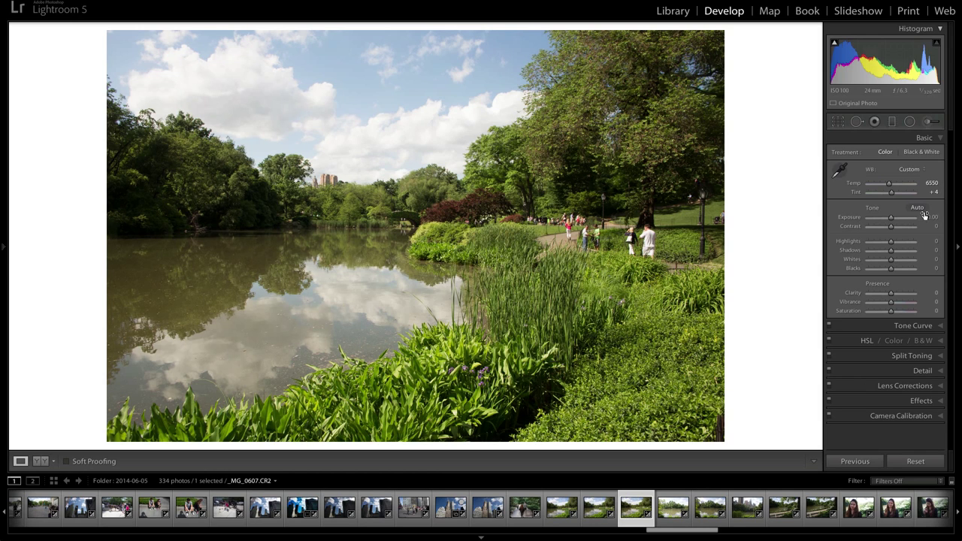
{"action": "left_click", "coordinate": [912, 172]}
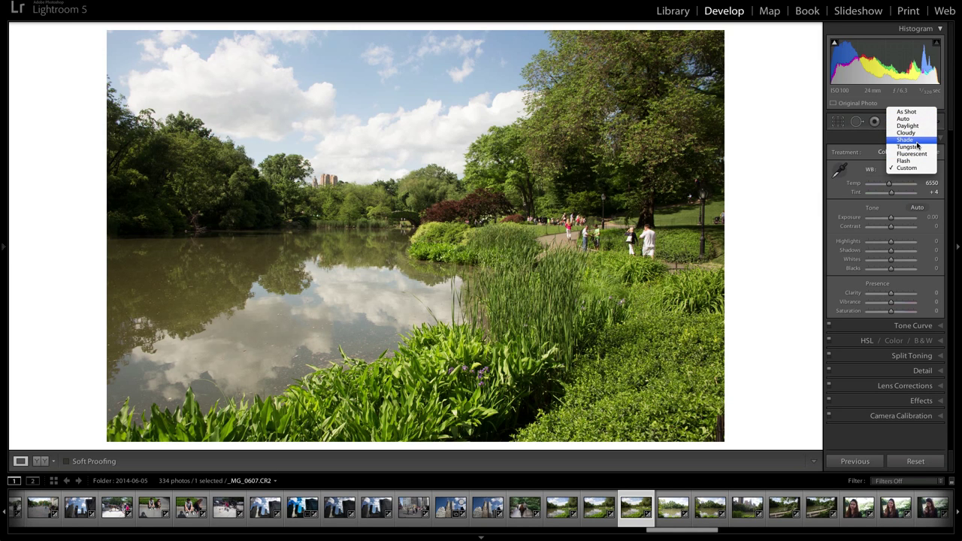
{"action": "left_click", "coordinate": [864, 147]}
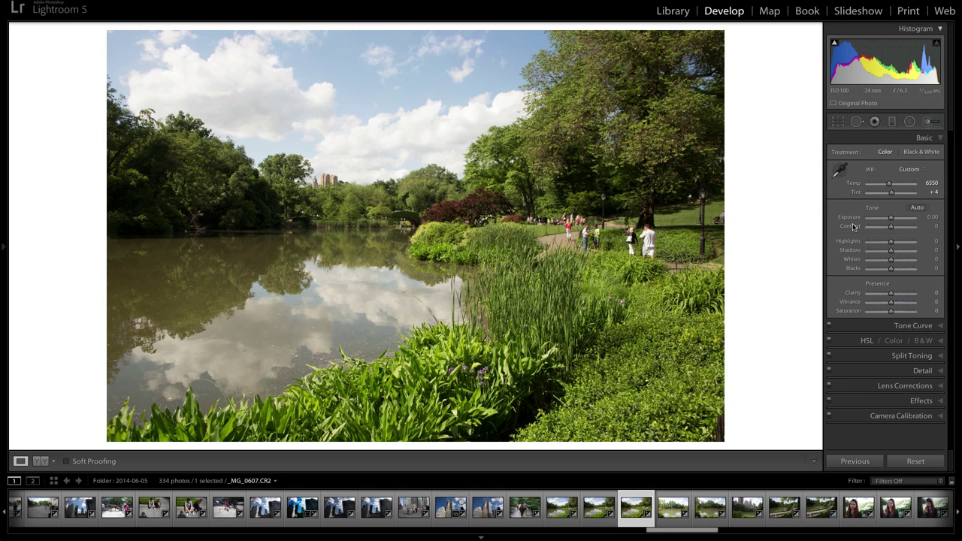
- Try the Auto tone adjustment and reset all tone settings to zero
{"action": "left_click", "coordinate": [918, 209]}
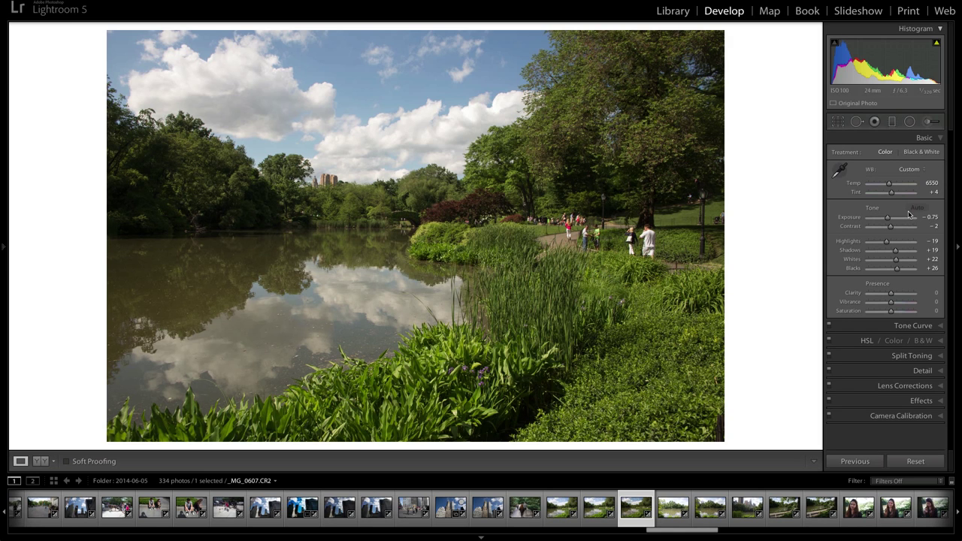
{"action": "double_click", "coordinate": [889, 210]}
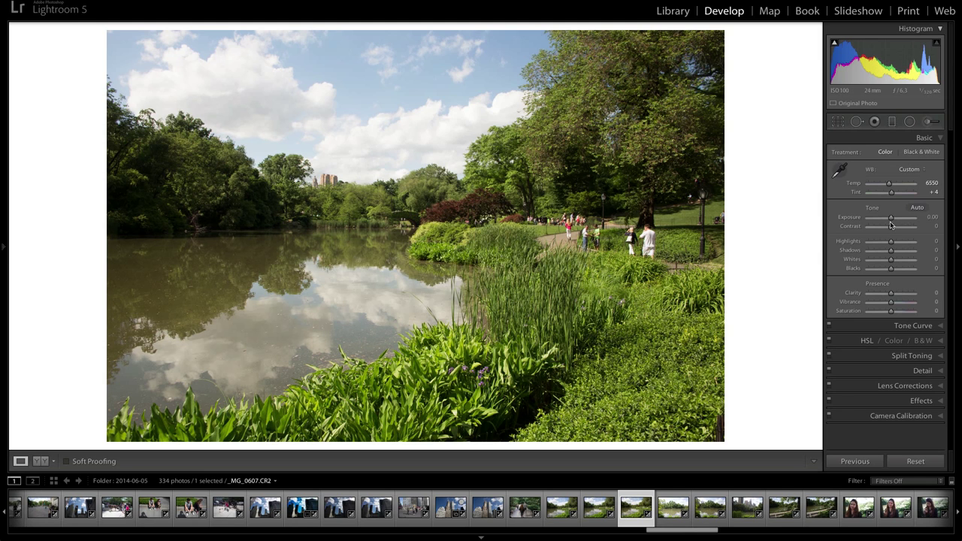
- Try an exposure of -1.45 and a contrast of -100, resetting each slider to 0
{"action": "mouse_move", "coordinate": [891, 218]}
{"action": "left_mouse_down"}
{"action": "mouse_move", "coordinate": [899, 219]}
{"action": "mouse_move", "coordinate": [884, 217]}
{"action": "left_mouse_up"}
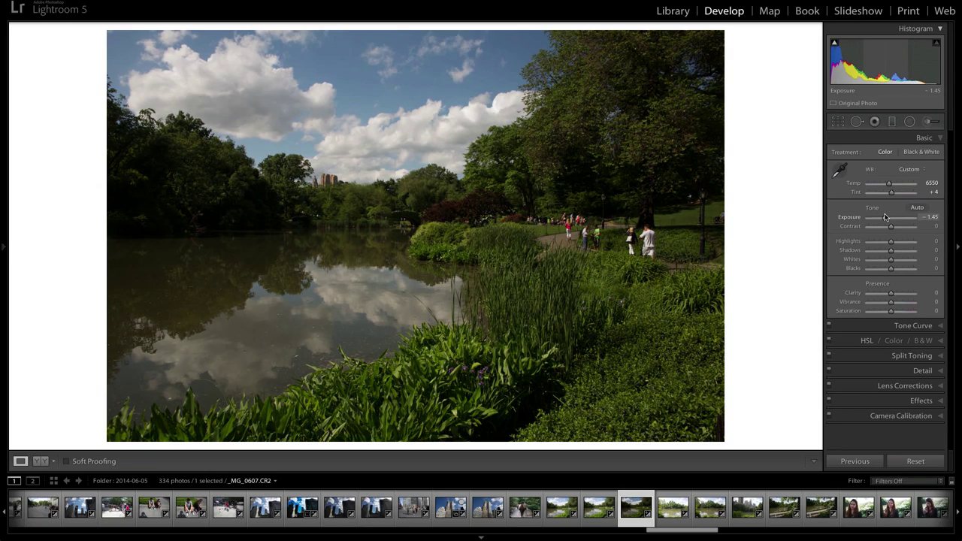
{"action": "double_click", "coordinate": [884, 217]}
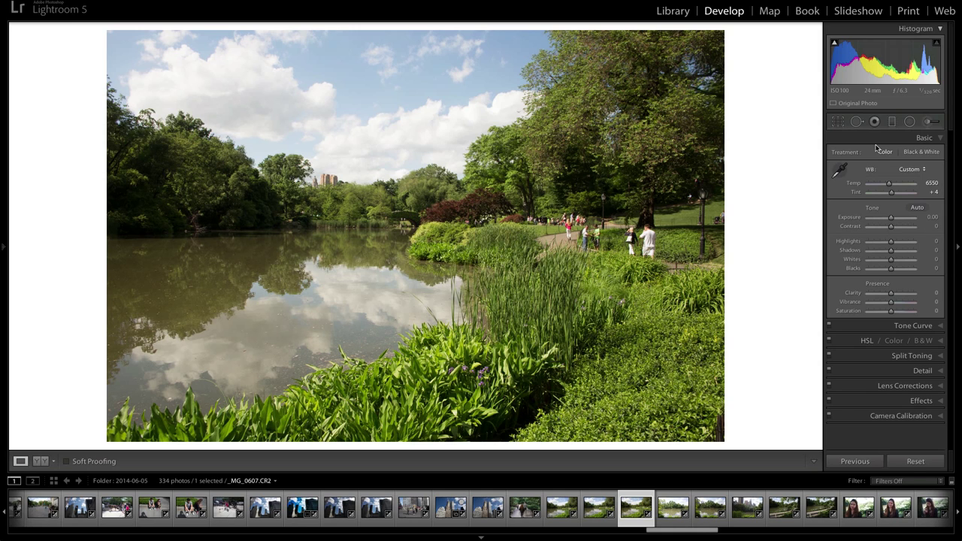
{"action": "left_click_drag", "start_coordinate": [890, 228], "coordinate": [856, 226]}
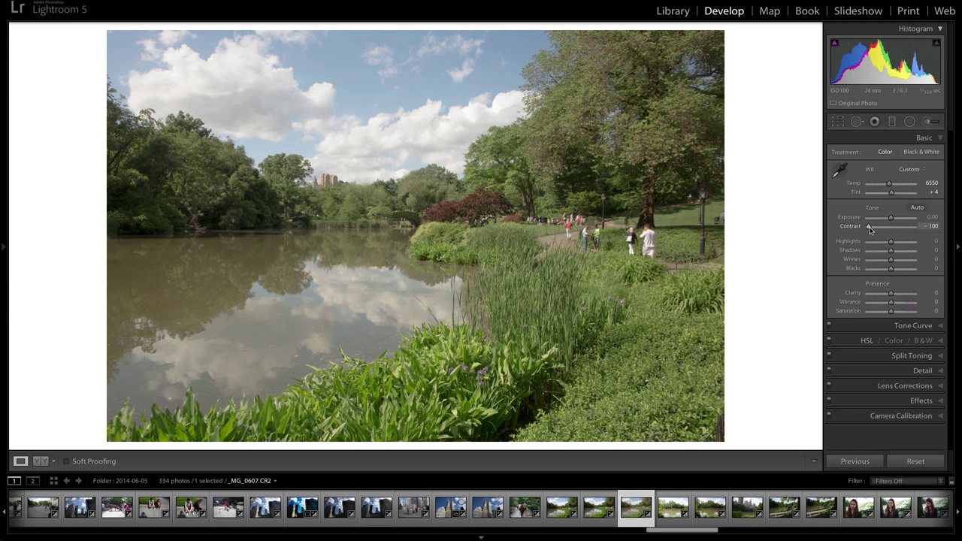
{"action": "double_click", "coordinate": [869, 228]}
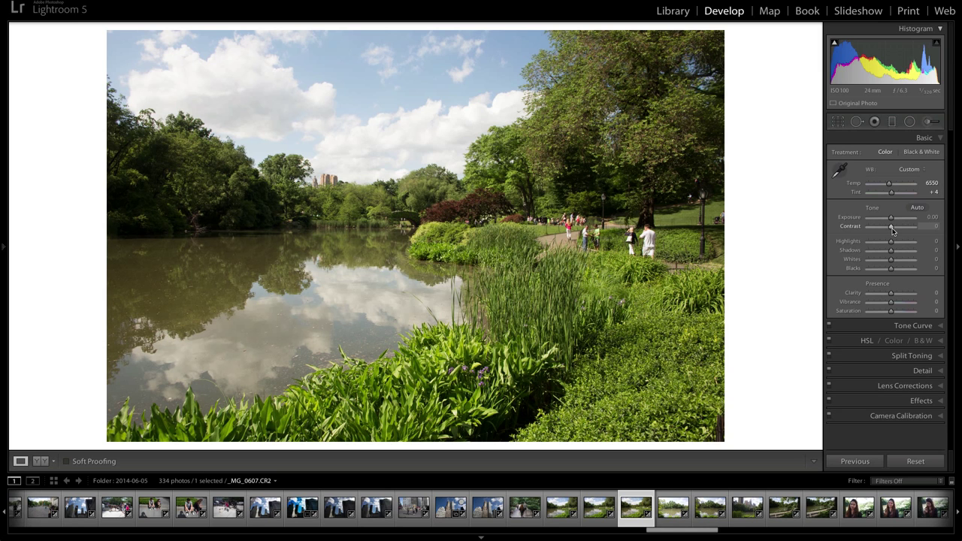
- Try a contrast of -63 and reset the slider to 0
{"action": "mouse_move", "coordinate": [892, 229]}
{"action": "left_mouse_down"}
{"action": "mouse_move", "coordinate": [902, 229]}
{"action": "mouse_move", "coordinate": [876, 229]}
{"action": "left_mouse_up"}
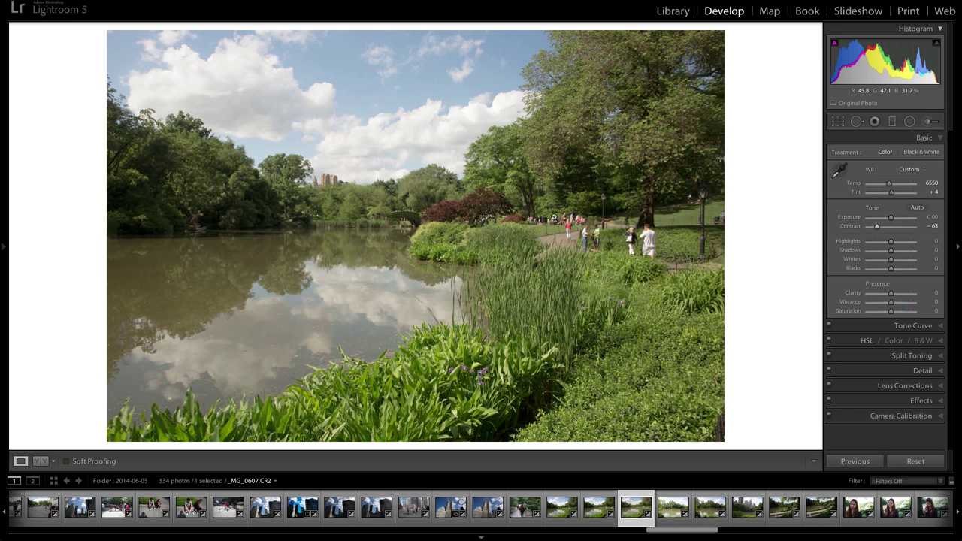
{"action": "double_click", "coordinate": [879, 227]}
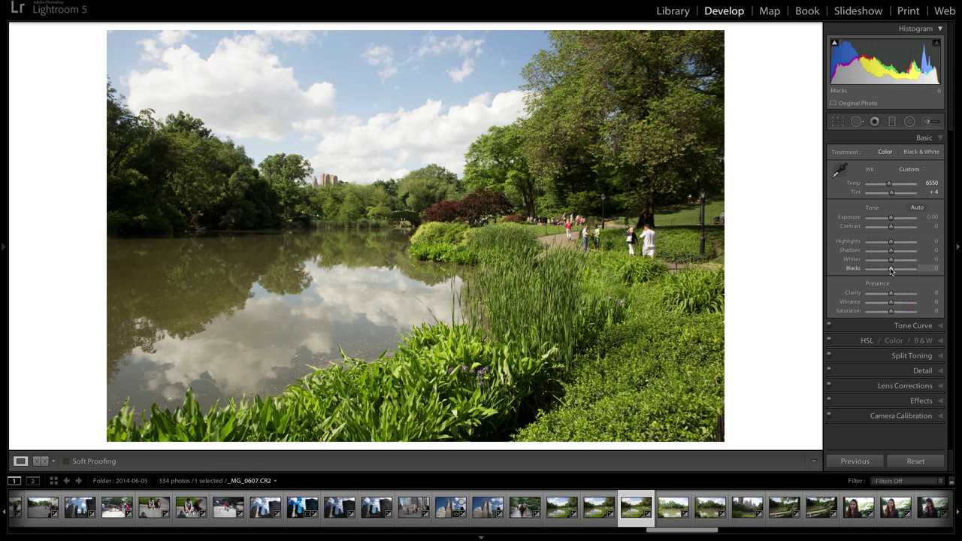
- Try highlights at -11, whites at +57 and small shifts of shadows and blacks, resetting each slider to 0
{"action": "mouse_move", "coordinate": [893, 245]}
{"action": "left_mouse_down"}
{"action": "mouse_move", "coordinate": [902, 248]}
{"action": "mouse_move", "coordinate": [888, 249]}
{"action": "left_mouse_up"}
{"action": "left_click", "coordinate": [890, 244]}
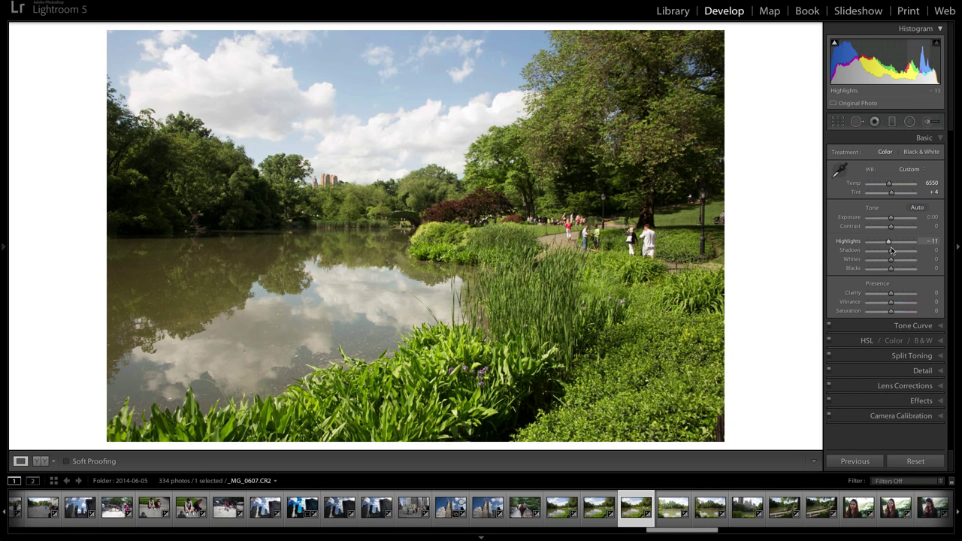
{"action": "mouse_move", "coordinate": [891, 247]}
{"action": "left_mouse_down"}
{"action": "mouse_move", "coordinate": [879, 256]}
{"action": "mouse_move", "coordinate": [903, 252]}
{"action": "mouse_move", "coordinate": [886, 254]}
{"action": "left_mouse_up"}
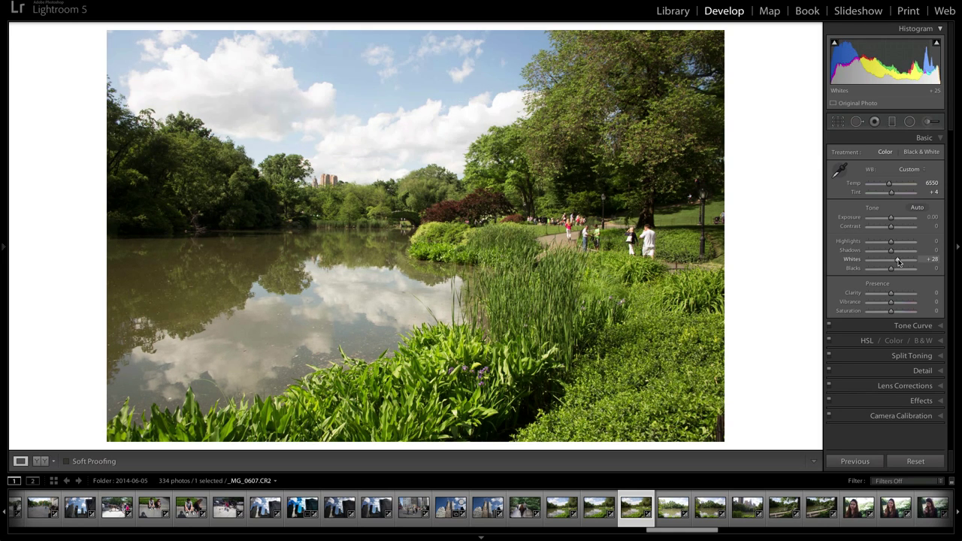
{"action": "left_click_drag", "start_coordinate": [899, 261], "coordinate": [897, 262]}
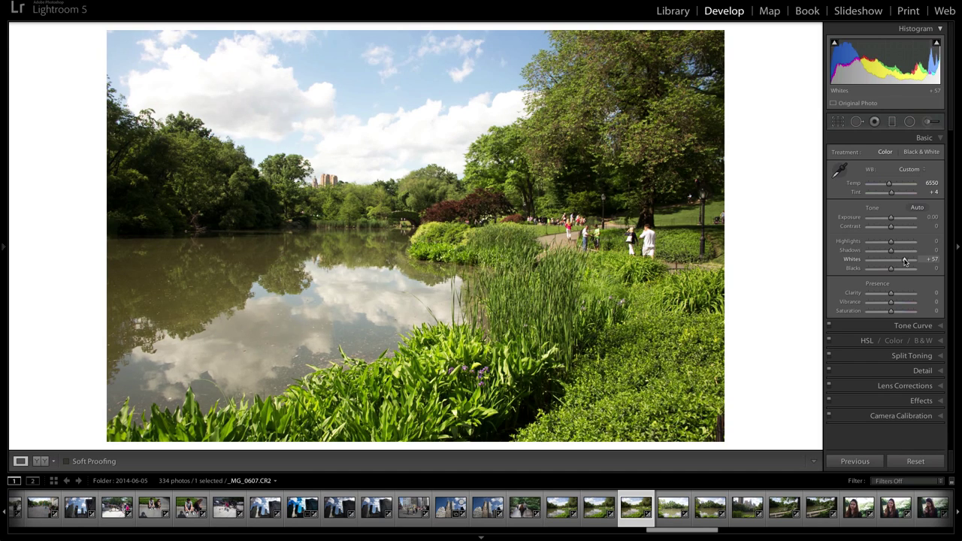
{"action": "double_click", "coordinate": [904, 260]}
{"action": "left_click_drag", "start_coordinate": [891, 269], "coordinate": [912, 270]}
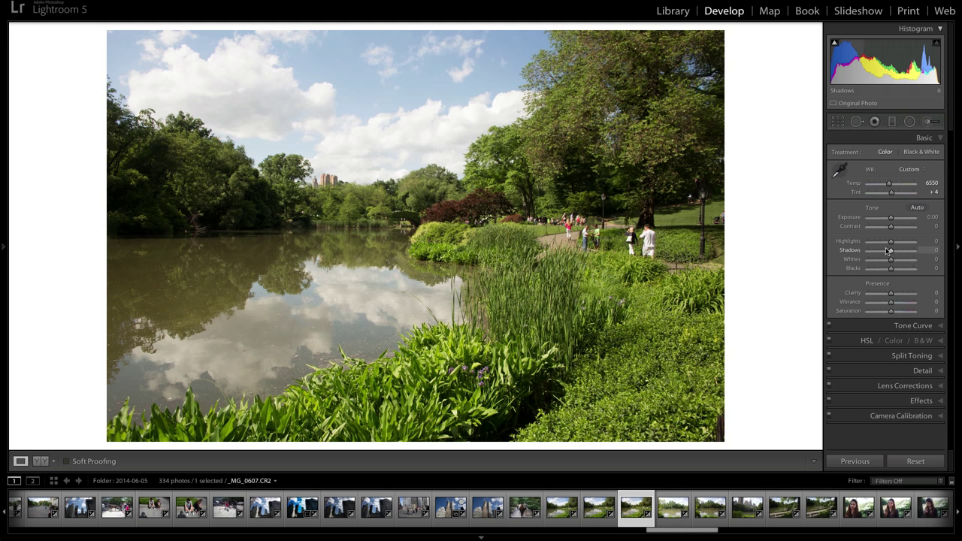
- Try highlights +100, shadows -100, whites +100 and blacks -100 together, and reset all four sliders to 0
{"action": "left_click_drag", "start_coordinate": [892, 245], "coordinate": [855, 271]}
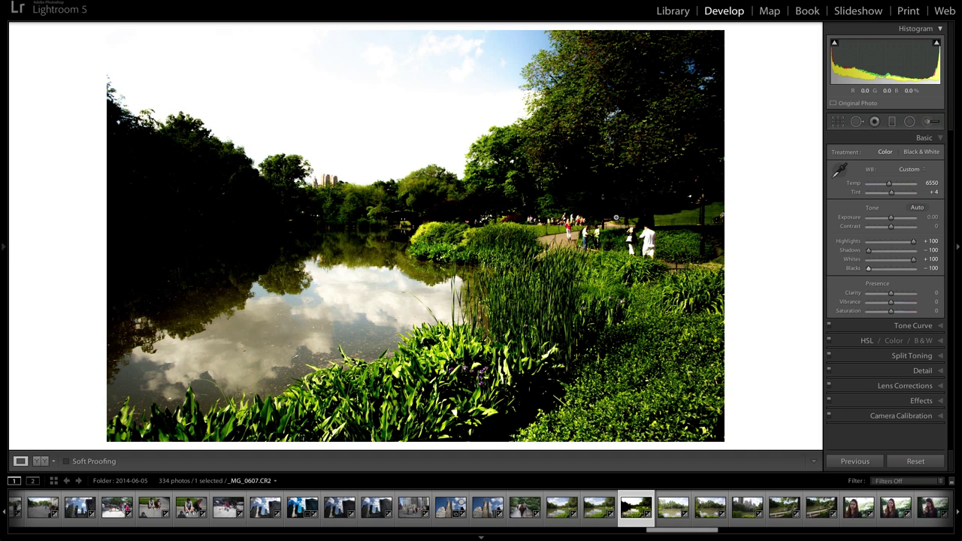
{"action": "double_click", "coordinate": [869, 268]}
{"action": "double_click", "coordinate": [912, 261]}
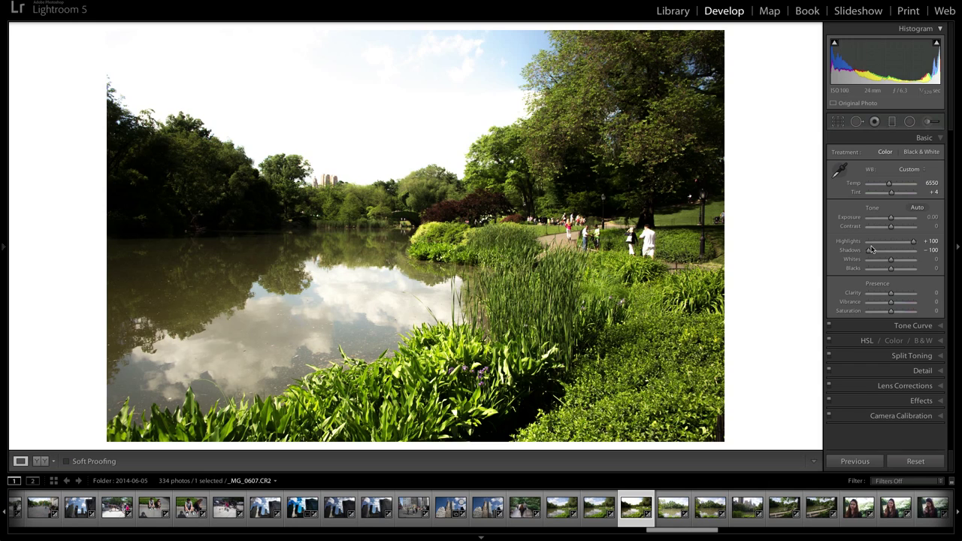
{"action": "double_click", "coordinate": [878, 250]}
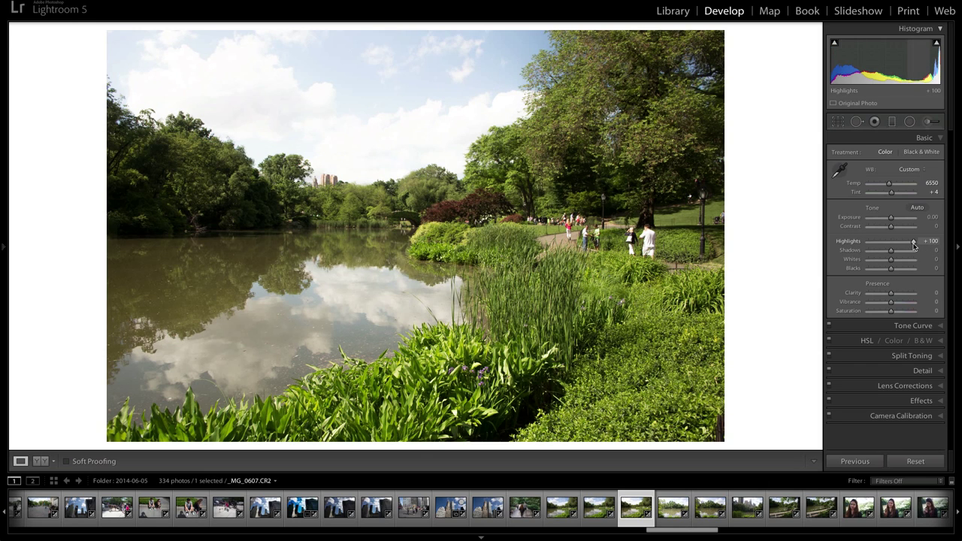
{"action": "double_click", "coordinate": [913, 241]}
- Try the opposite extremes: highlights -100, shadows +100, whites -100 and blacks +100
{"action": "left_click_drag", "start_coordinate": [890, 241], "coordinate": [863, 242]}
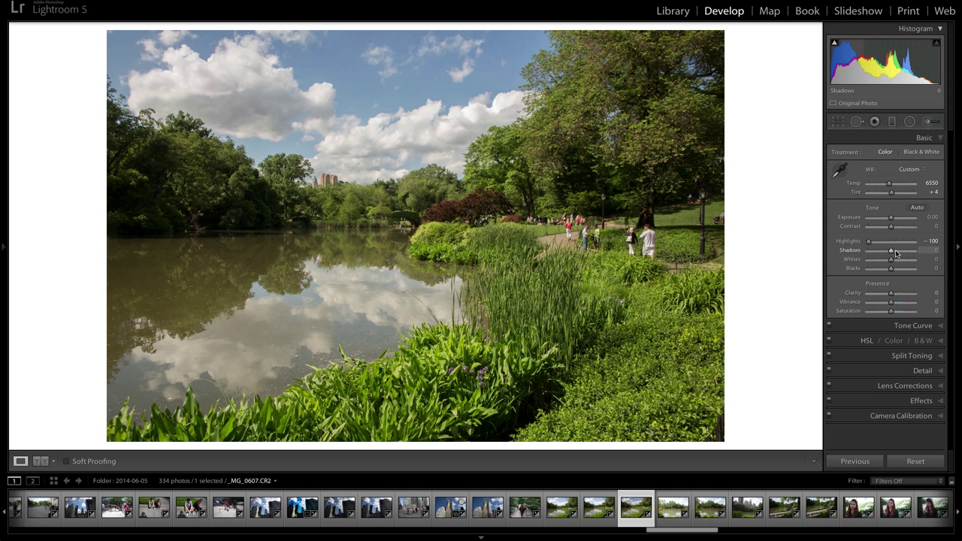
{"action": "left_click_drag", "start_coordinate": [893, 253], "coordinate": [915, 253]}
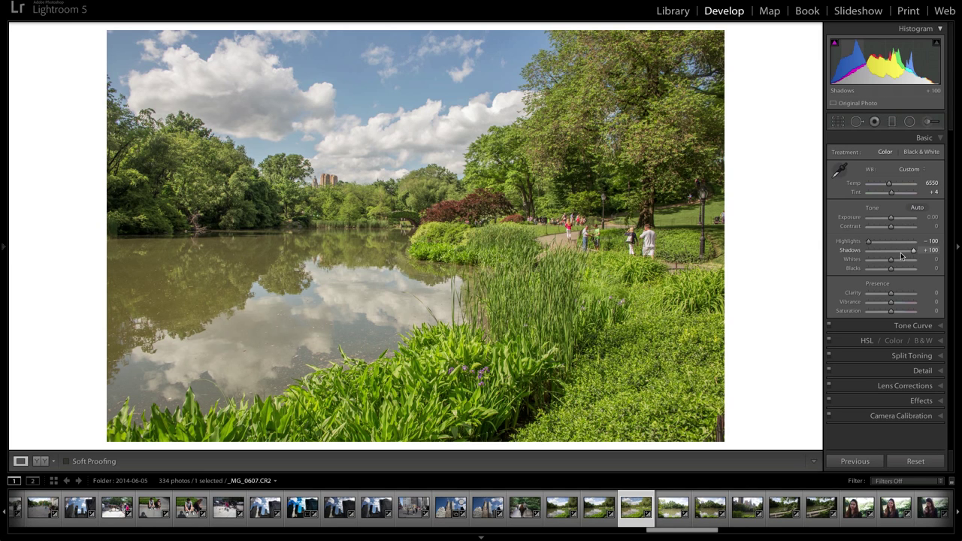
{"action": "left_click_drag", "start_coordinate": [891, 263], "coordinate": [920, 272]}
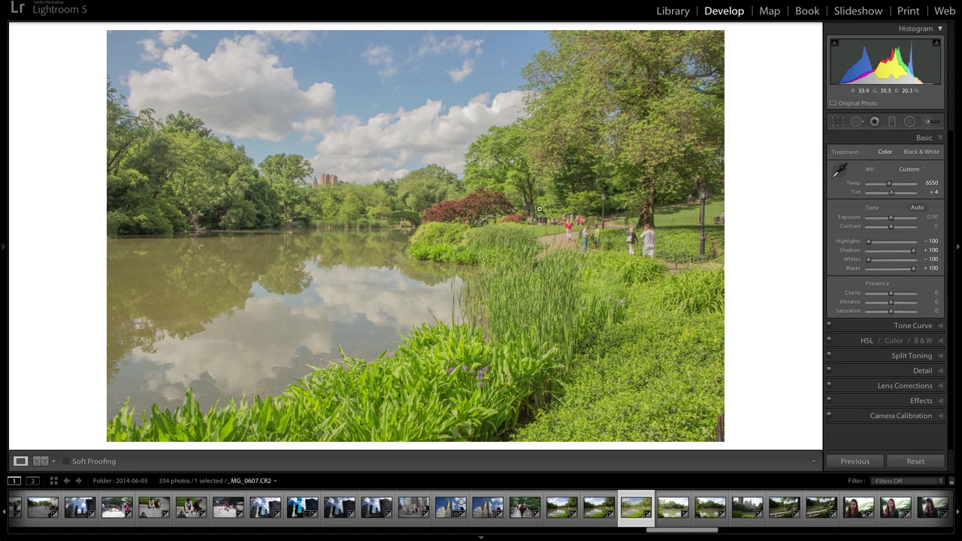
- Try a saturation of -100, and reset saturation, highlights, shadows, whites and blacks to 0
{"action": "left_click_drag", "start_coordinate": [890, 310], "coordinate": [862, 315]}
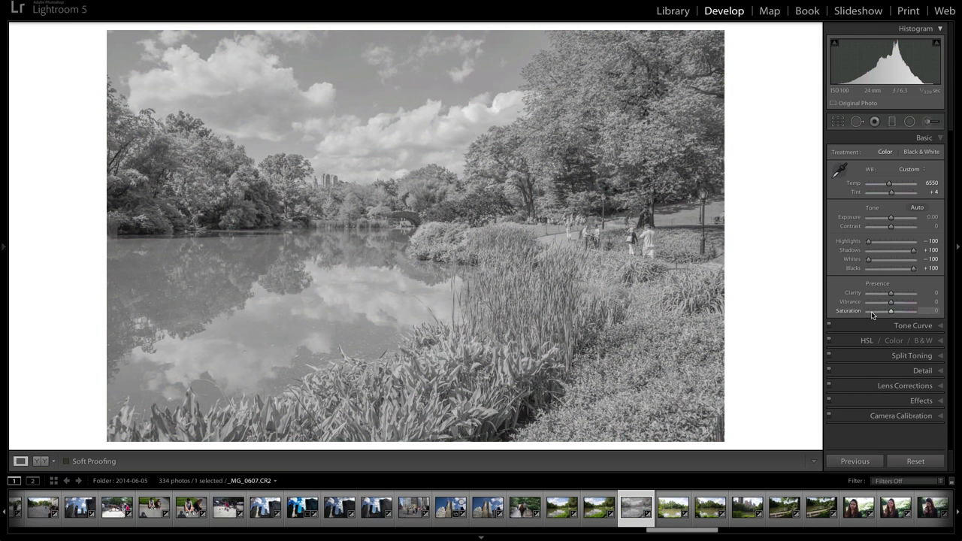
{"action": "double_click", "coordinate": [868, 311]}
{"action": "double_click", "coordinate": [912, 268]}
{"action": "double_click", "coordinate": [914, 250]}
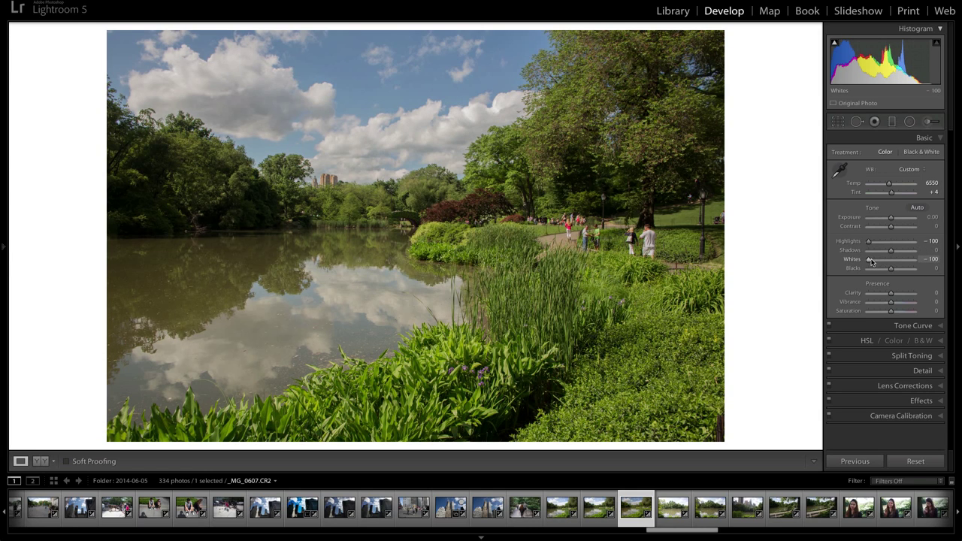
{"action": "double_click", "coordinate": [868, 258]}
{"action": "double_click", "coordinate": [870, 241]}
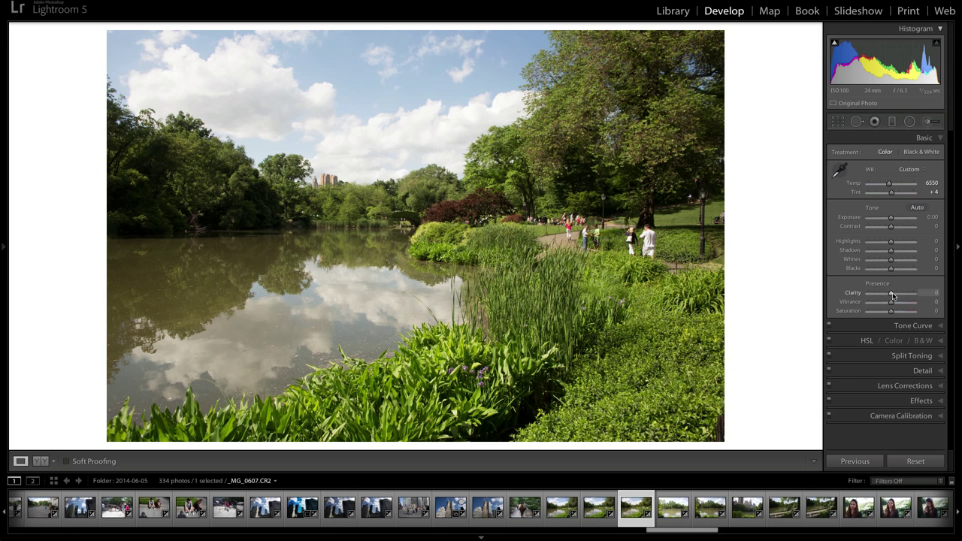
- Try a clarity of +100, inspect the trees up close, reduce clarity to +27 and reset it to 0
{"action": "left_click_drag", "start_coordinate": [891, 298], "coordinate": [921, 297]}
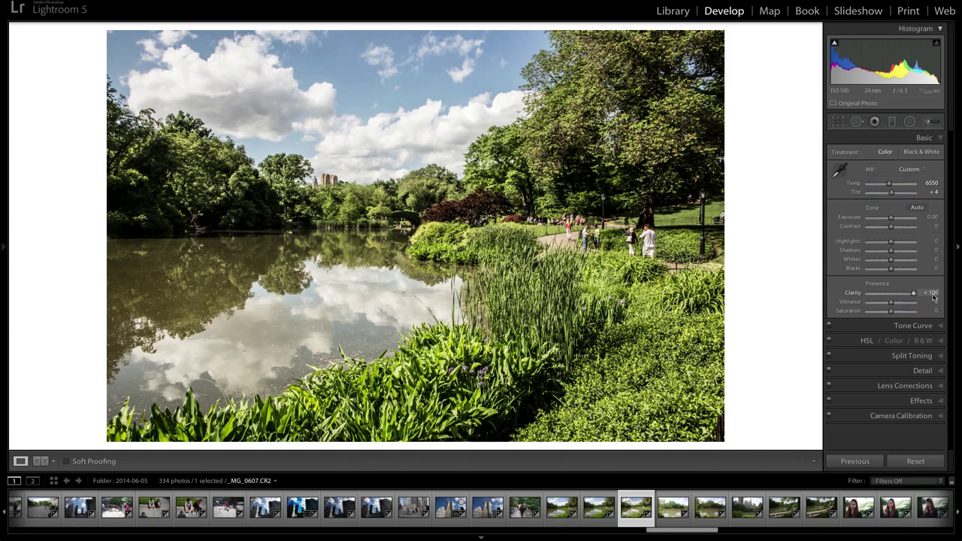
{"action": "left_click", "coordinate": [652, 195]}
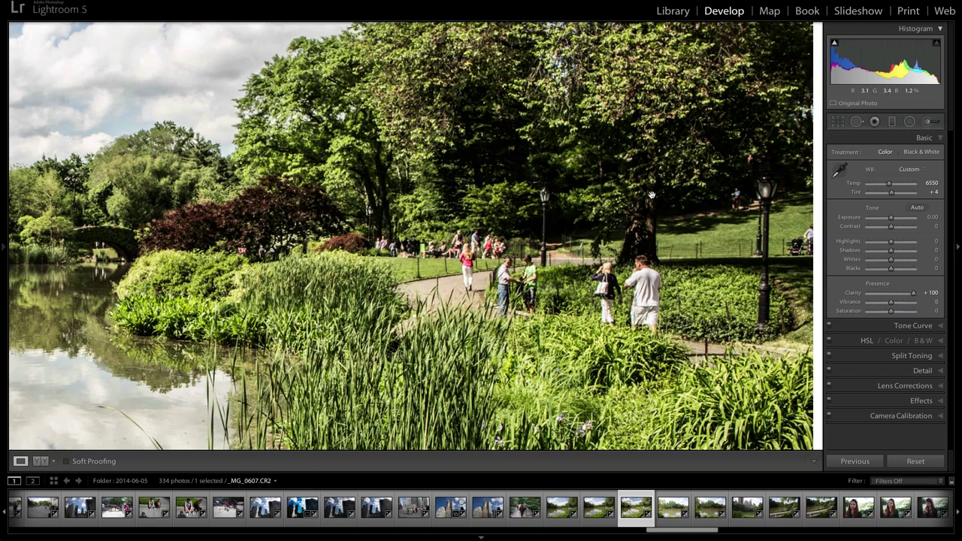
{"action": "left_click", "coordinate": [651, 195]}
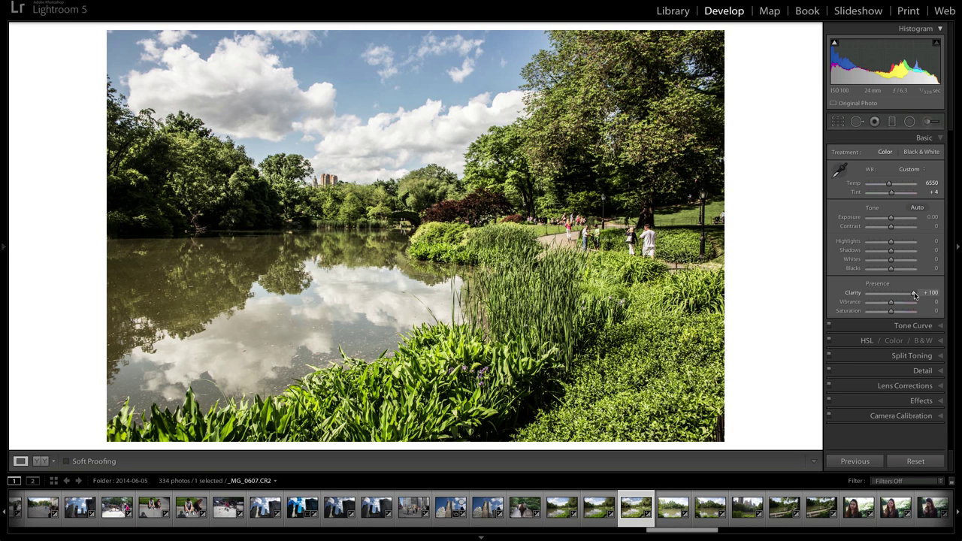
{"action": "left_click_drag", "start_coordinate": [914, 294], "coordinate": [896, 293]}
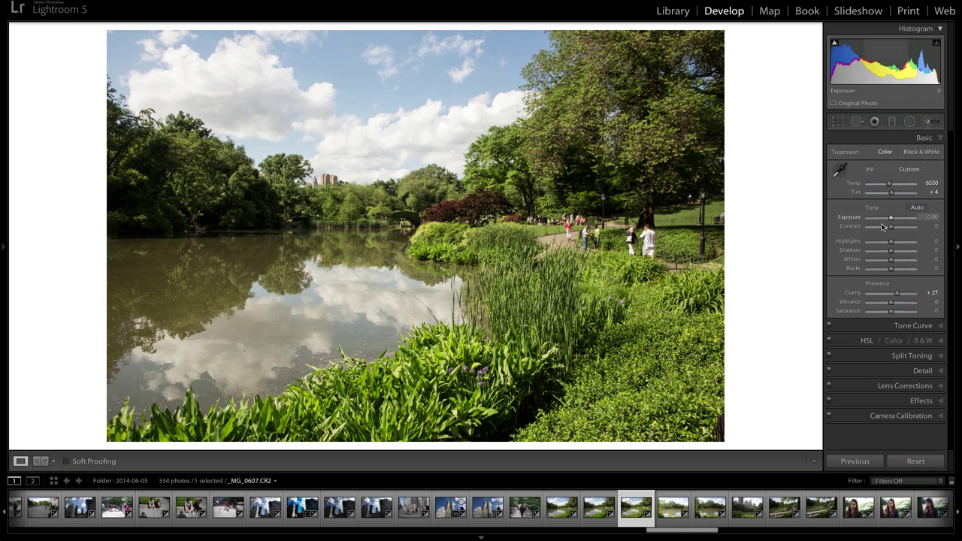
{"action": "double_click", "coordinate": [897, 294]}
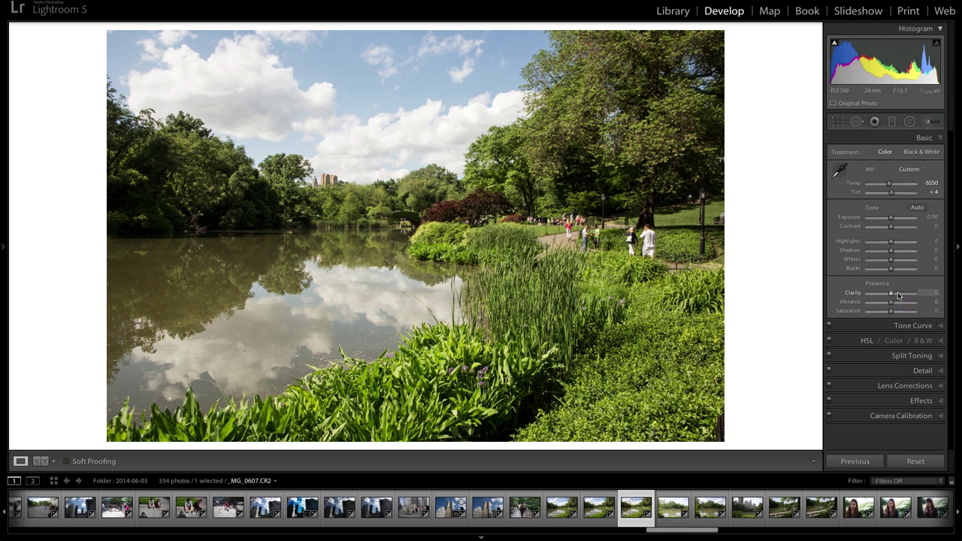
- Compare a contrast of +100 with a clarity of +97, resetting each slider to 0
{"action": "left_click_drag", "start_coordinate": [891, 228], "coordinate": [915, 233]}
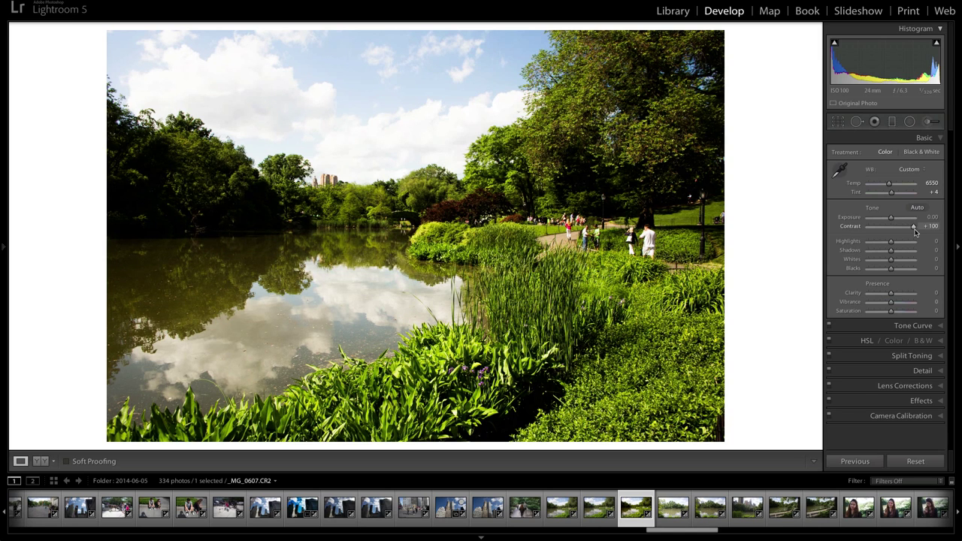
{"action": "double_click", "coordinate": [914, 229]}
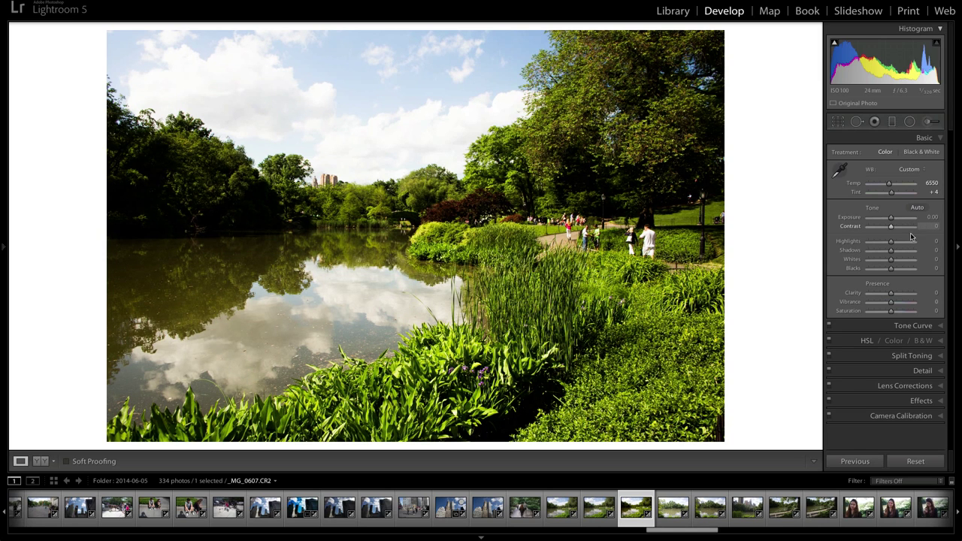
{"action": "left_click_drag", "start_coordinate": [891, 293], "coordinate": [913, 293]}
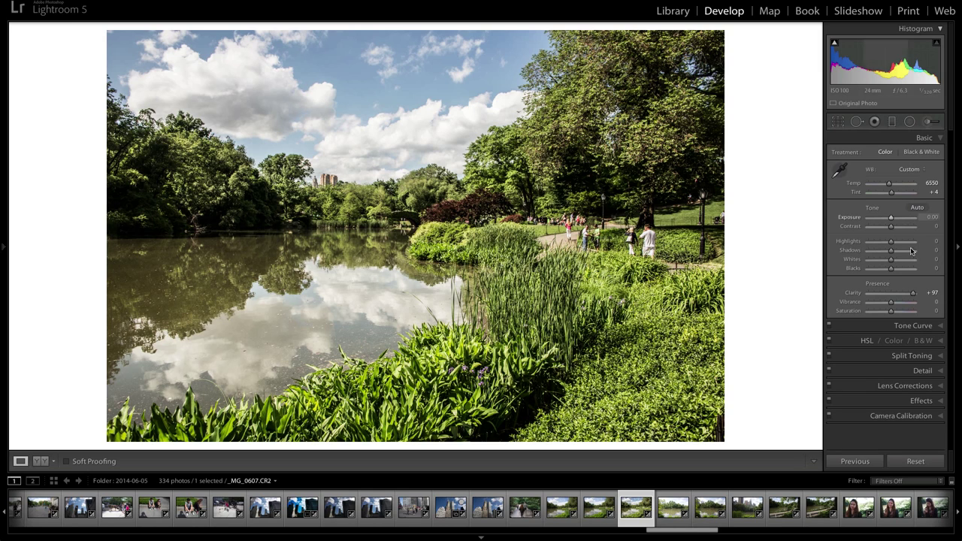
{"action": "double_click", "coordinate": [912, 295]}
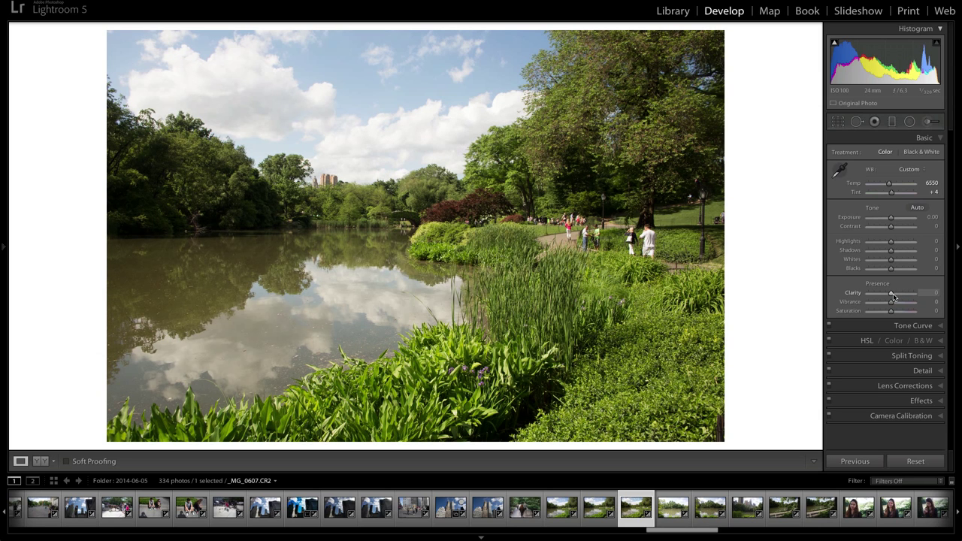
- Try clarity values of +25, +100, -27, -45 and -100, and reset clarity to 0
{"action": "left_click_drag", "start_coordinate": [891, 296], "coordinate": [896, 299]}
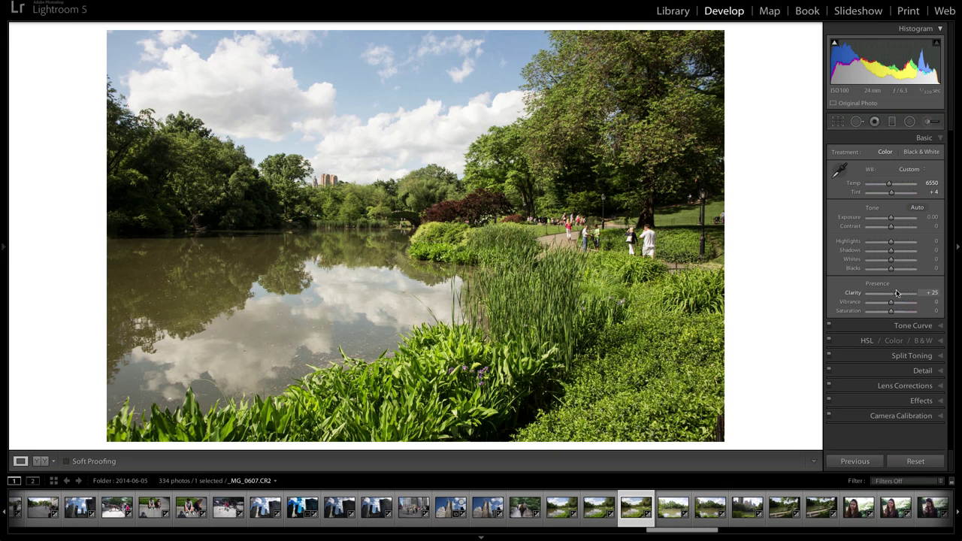
{"action": "left_click_drag", "start_coordinate": [896, 293], "coordinate": [913, 293]}
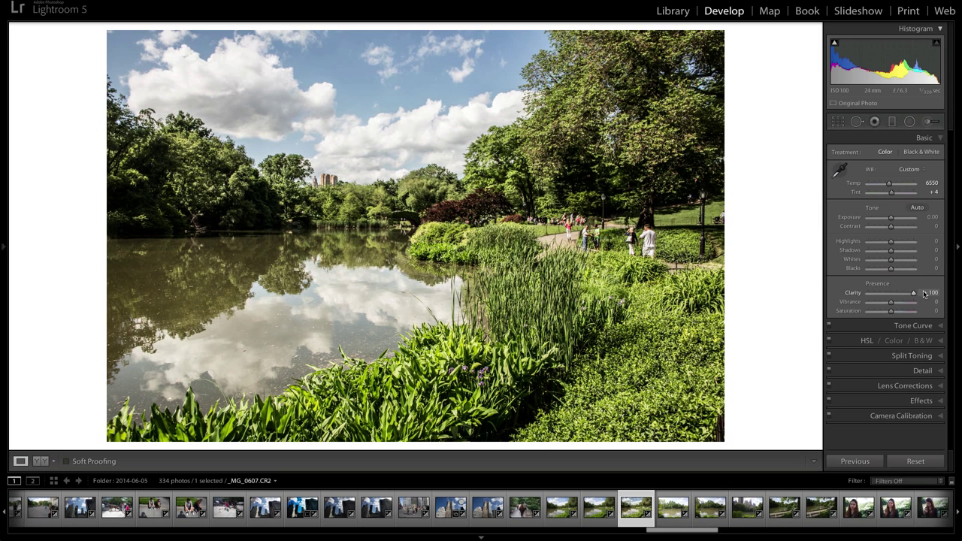
{"action": "left_click_drag", "start_coordinate": [913, 296], "coordinate": [884, 295]}
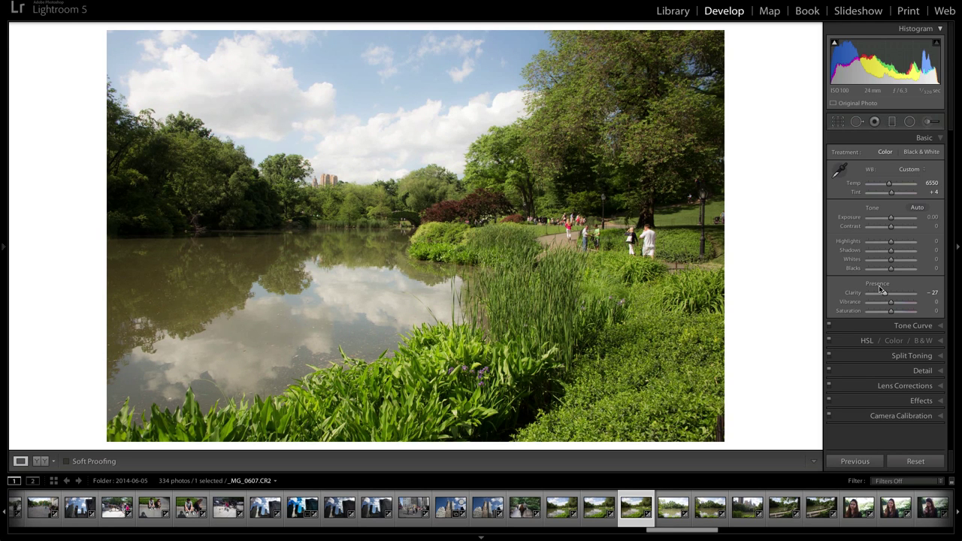
{"action": "left_click_drag", "start_coordinate": [883, 297], "coordinate": [882, 298]}
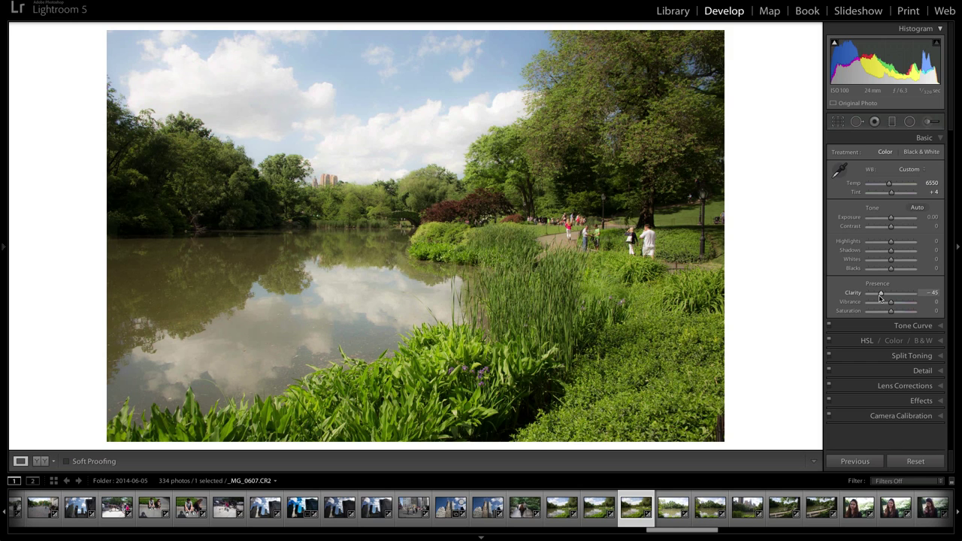
{"action": "left_click_drag", "start_coordinate": [879, 297], "coordinate": [881, 297]}
{"action": "double_click", "coordinate": [881, 294]}
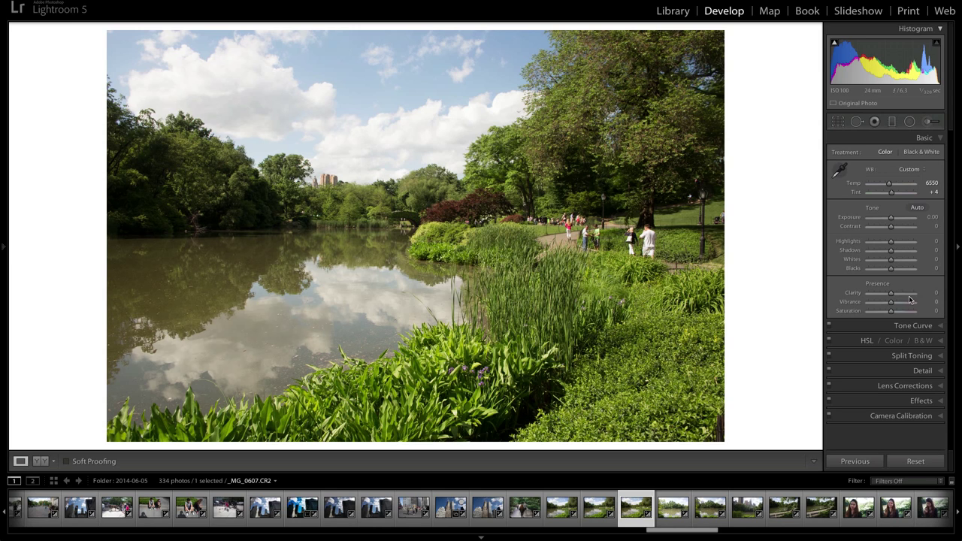
{"action": "left_click_drag", "start_coordinate": [891, 296], "coordinate": [861, 295]}
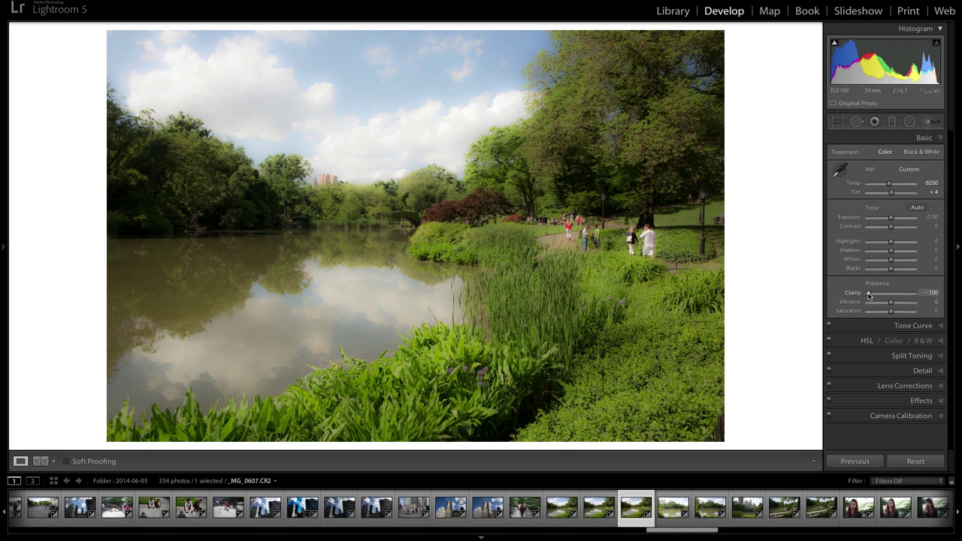
{"action": "double_click", "coordinate": [868, 293]}
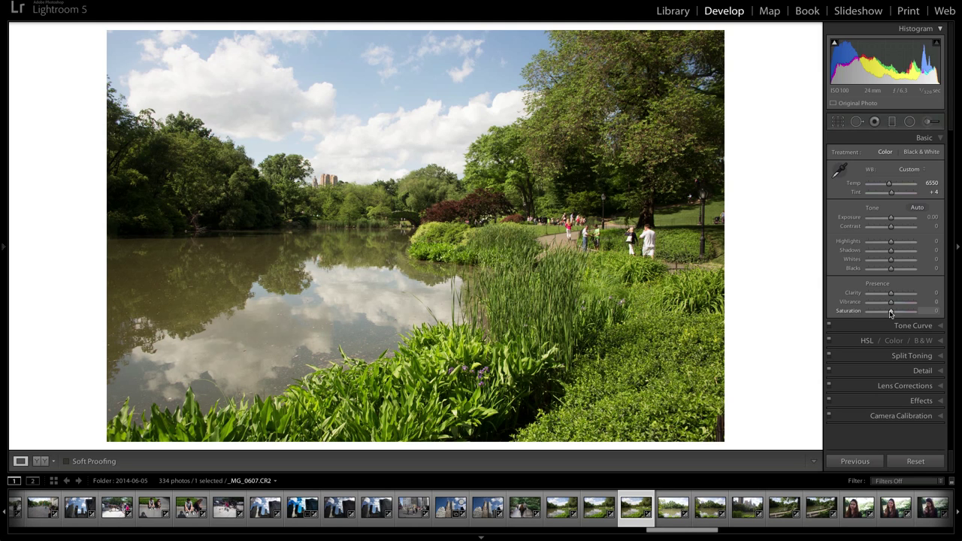
- Try saturation at +100 and -100, reset it to 0 and set it to +100 again
{"action": "left_click_drag", "start_coordinate": [890, 314], "coordinate": [914, 316]}
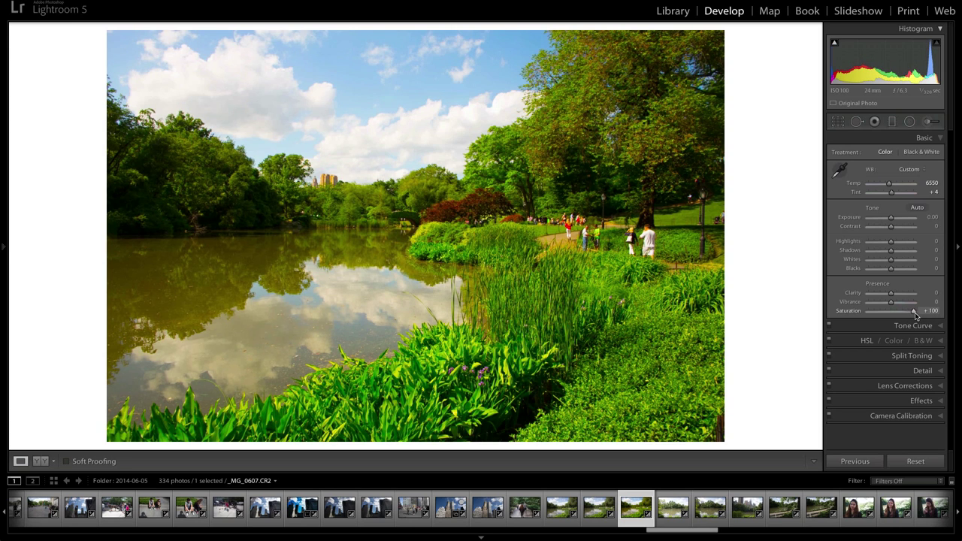
{"action": "left_click_drag", "start_coordinate": [916, 315], "coordinate": [863, 320]}
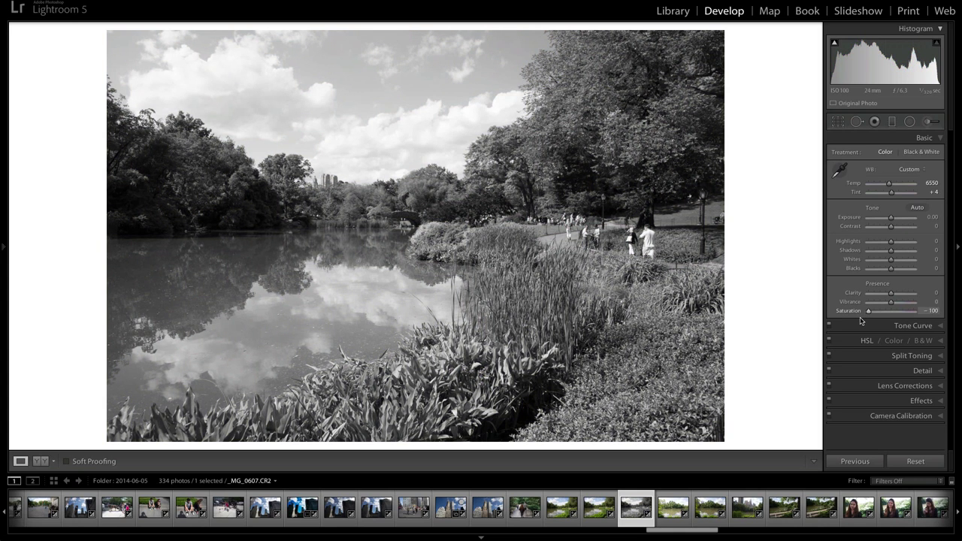
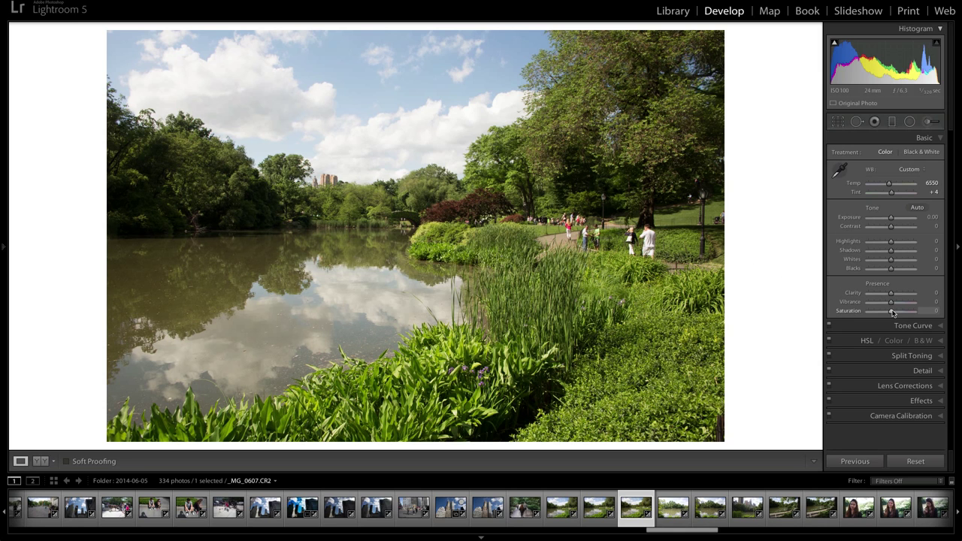
{"action": "left_click_drag", "start_coordinate": [892, 311], "coordinate": [915, 311]}
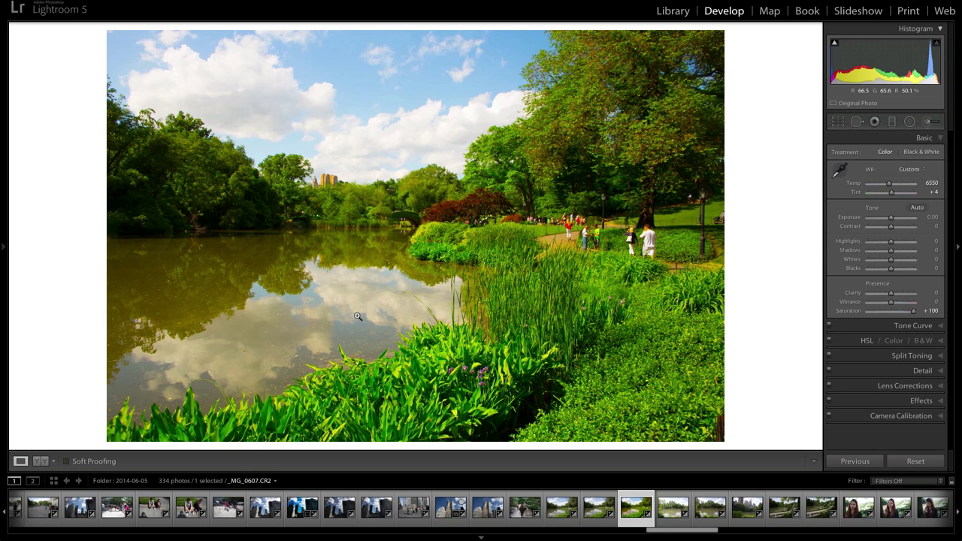
- Reset saturation to 0, try vibrance at +100 alone and combined with saturation at +100, and reset both to 0
{"action": "double_click", "coordinate": [914, 311]}
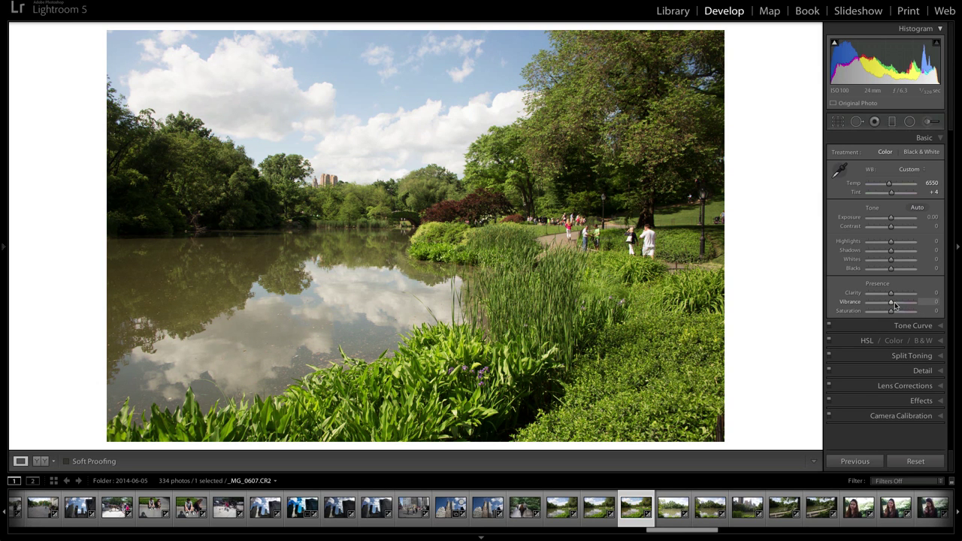
{"action": "left_click_drag", "start_coordinate": [891, 301], "coordinate": [925, 303]}
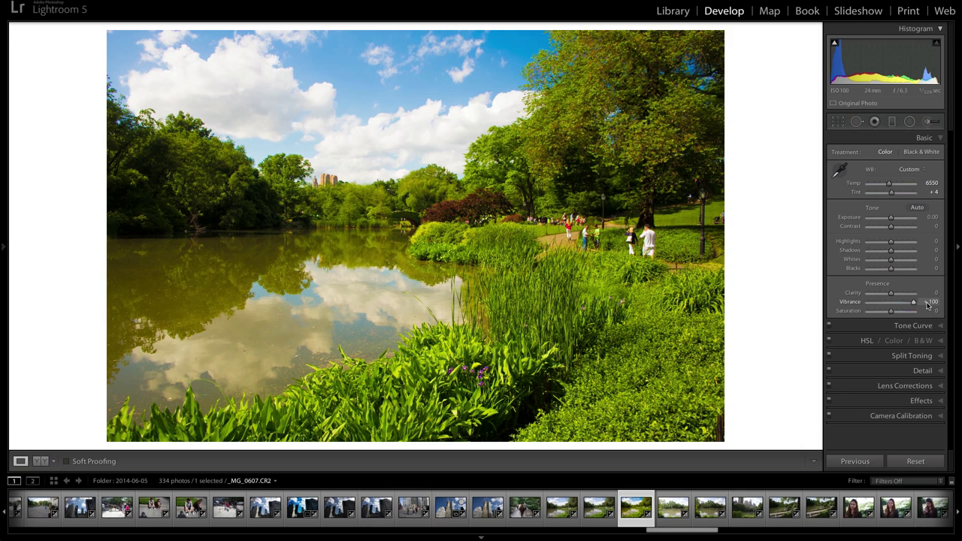
{"action": "left_click", "coordinate": [914, 312]}
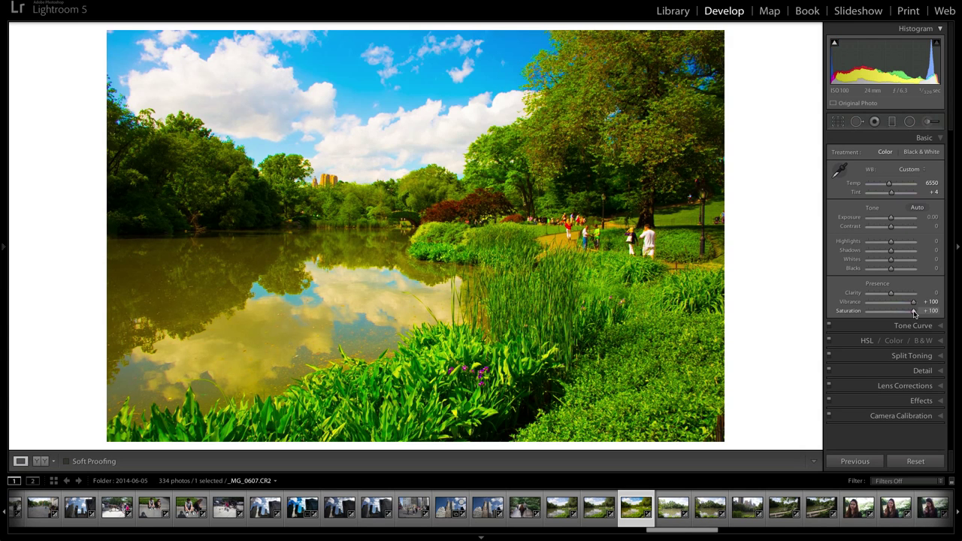
{"action": "double_click", "coordinate": [913, 312]}
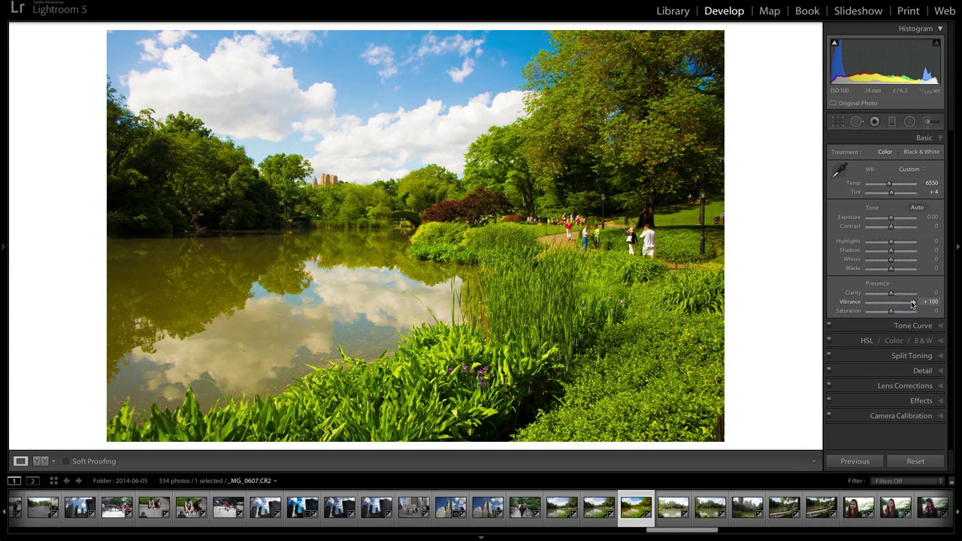
{"action": "double_click", "coordinate": [914, 302]}
- Compare a saturation of +100 with a vibrance of +100, resetting each slider to 0
{"action": "left_click", "coordinate": [913, 312]}
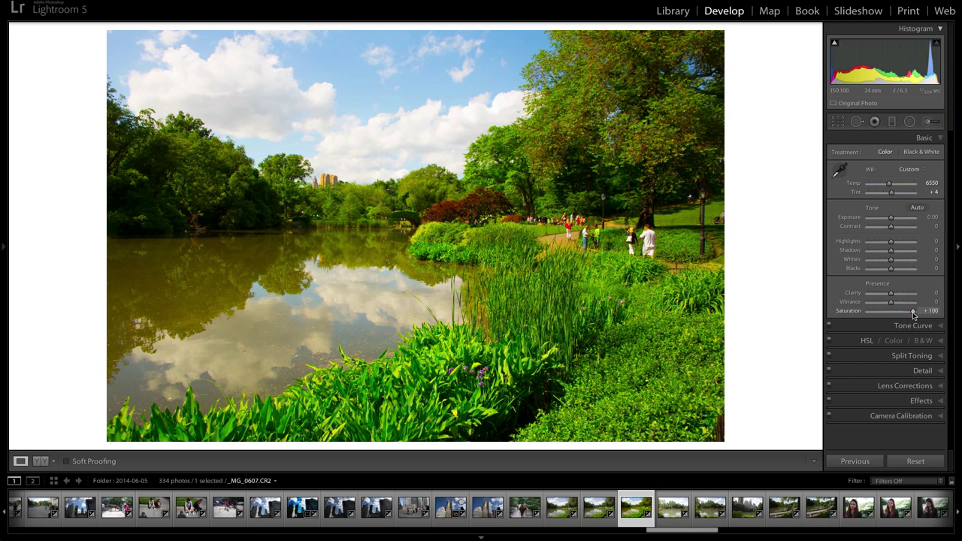
{"action": "double_click", "coordinate": [913, 312]}
{"action": "left_click", "coordinate": [914, 301]}
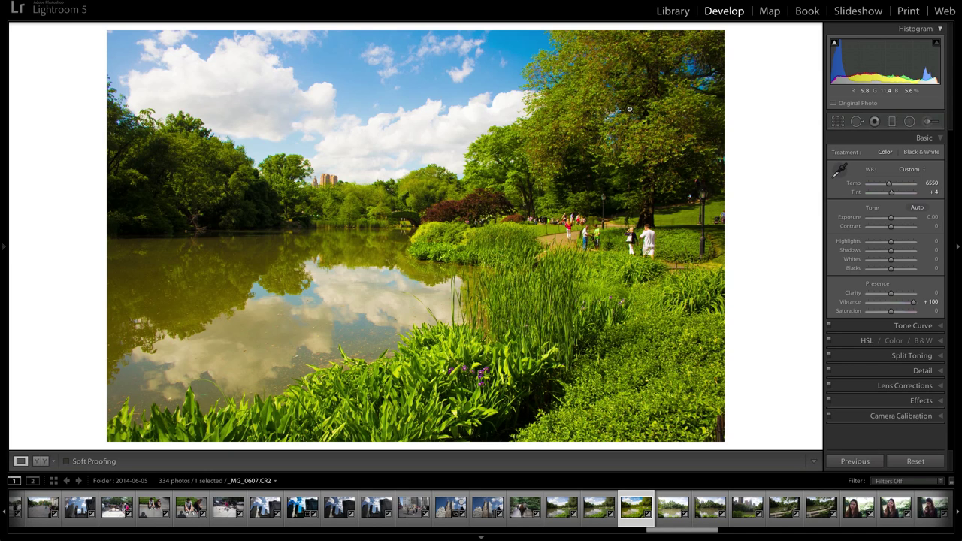
{"action": "double_click", "coordinate": [912, 301]}
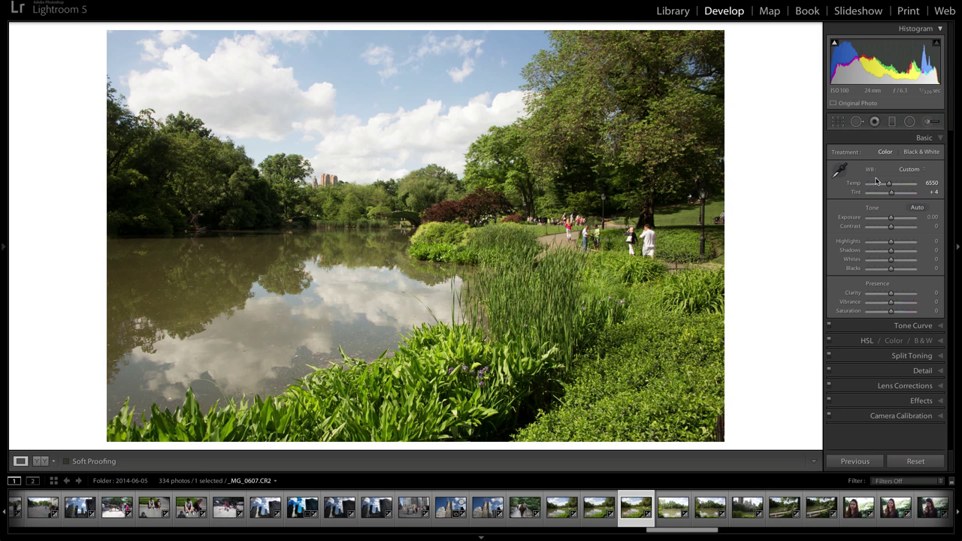